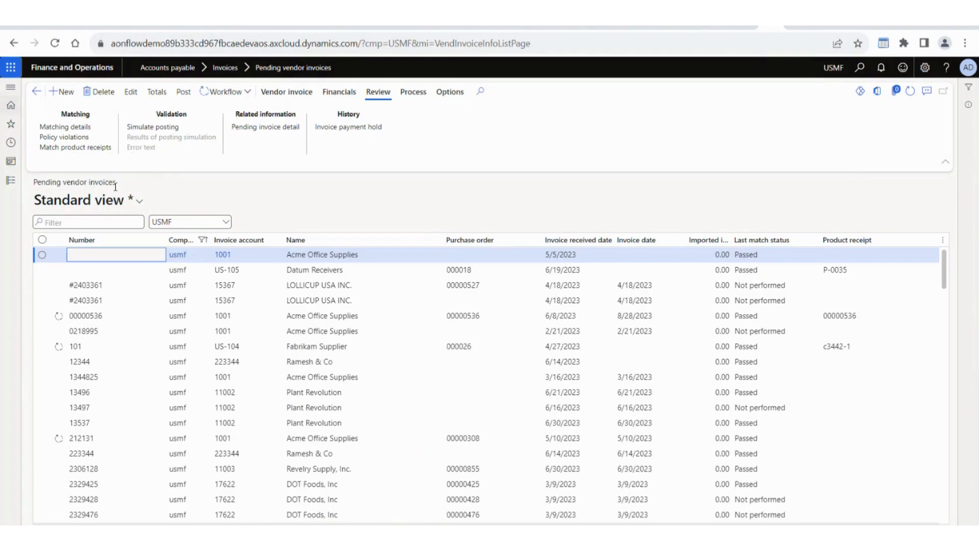
- Check the pending vendor invoices for number 52816160 and clear the number filter
{"action": "left_click", "coordinate": [158, 241]}
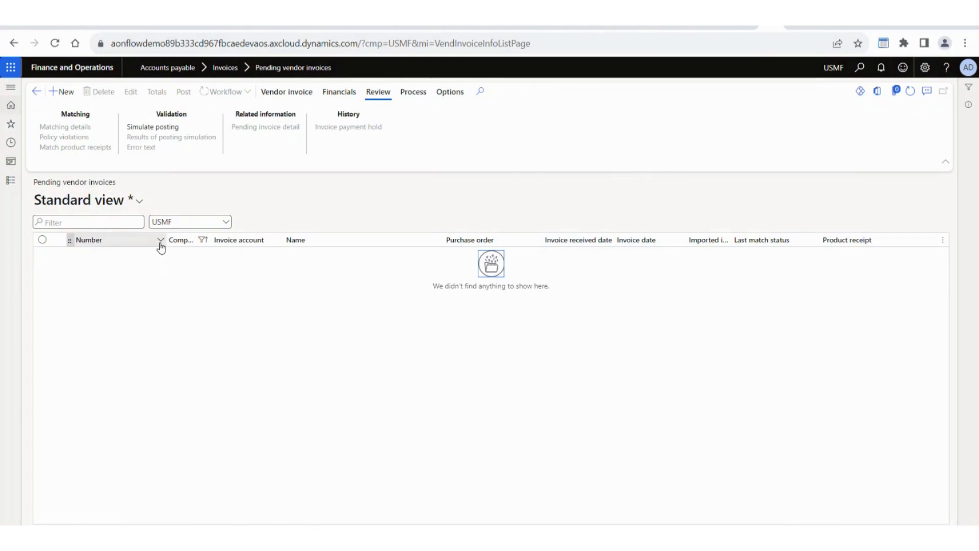
{"action": "left_click", "coordinate": [159, 240]}
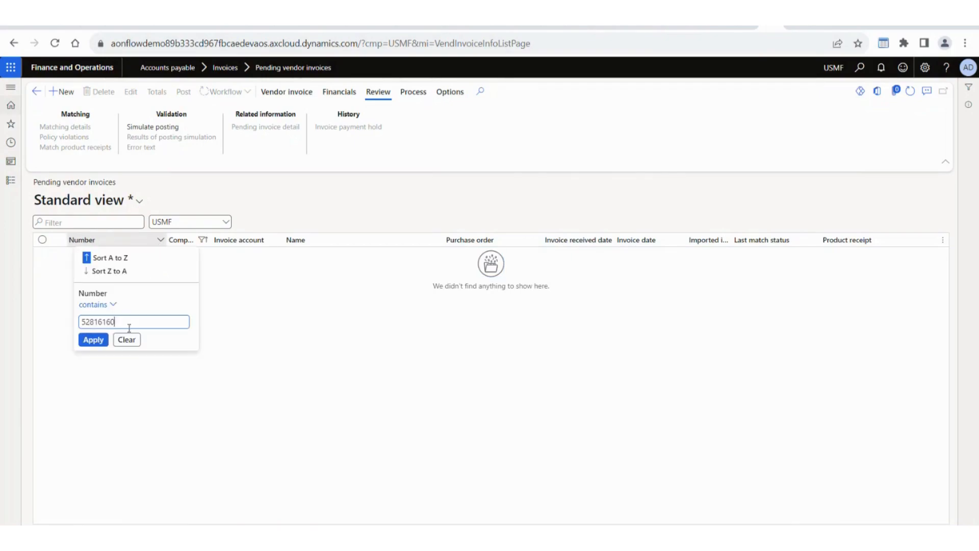
{"action": "left_click", "coordinate": [127, 340]}
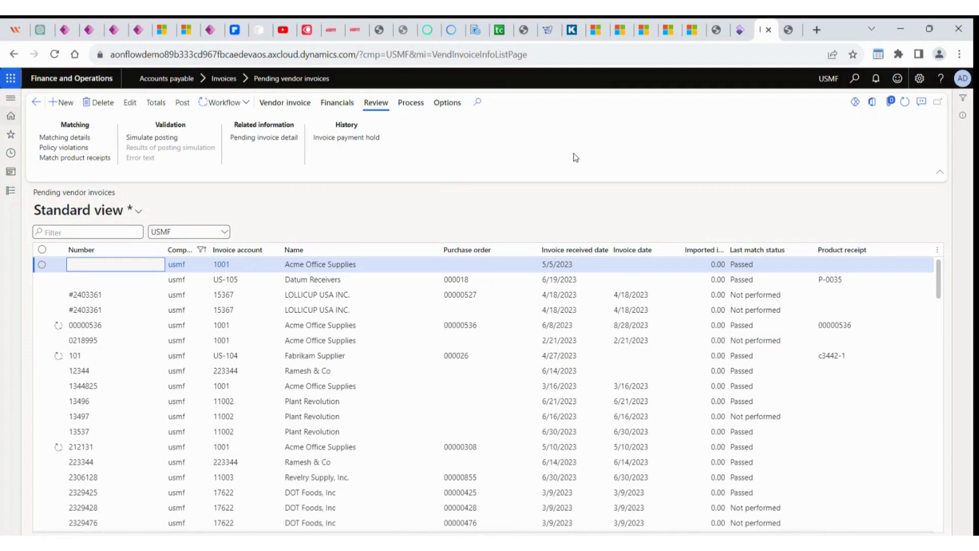
- Switch to the blank Outlook message and add Power User as the recipient
{"action": "left_click", "coordinate": [792, 29]}
{"action": "left_click", "coordinate": [793, 30]}
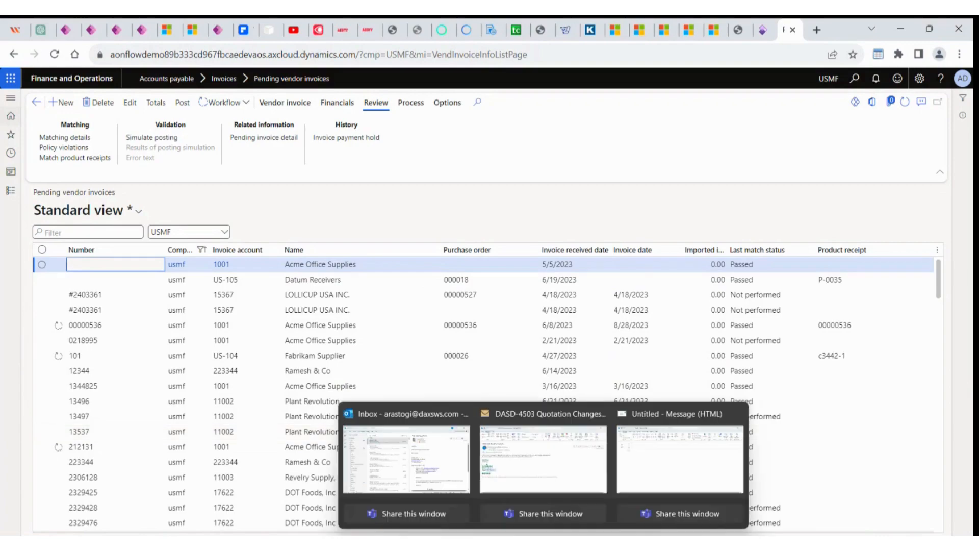
{"action": "mouse_move", "coordinate": [543, 543]}
{"action": "left_click", "coordinate": [656, 479]}
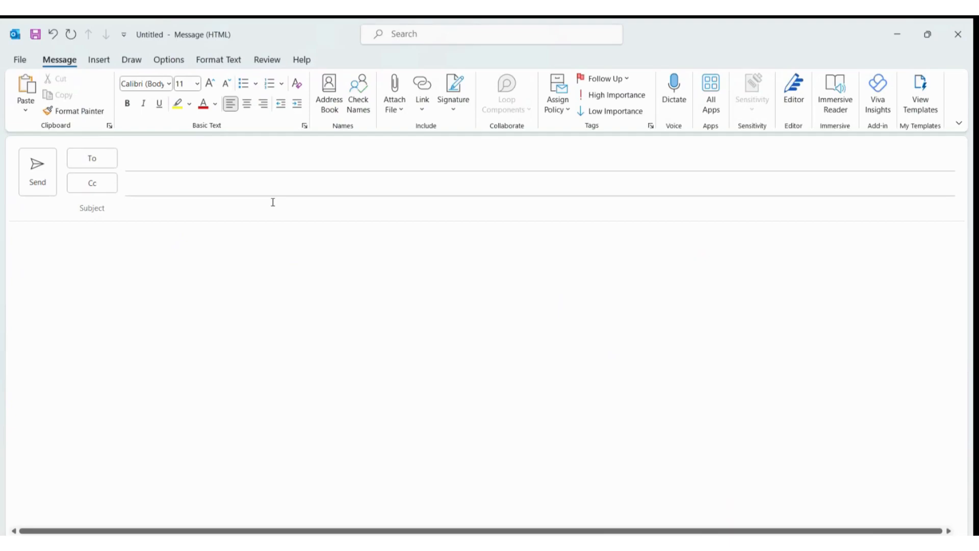
{"action": "left_click", "coordinate": [270, 163]}
{"action": "type", "text": "Power"}
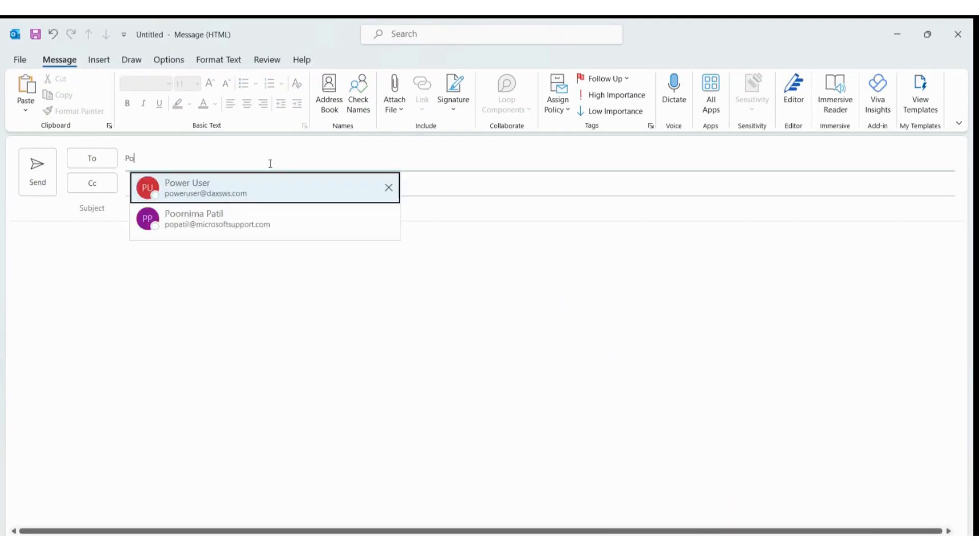
{"action": "left_click", "coordinate": [255, 187]}
- Set the message subject to "AP Invoice" and write "Hi" in the body
{"action": "left_click", "coordinate": [223, 207]}
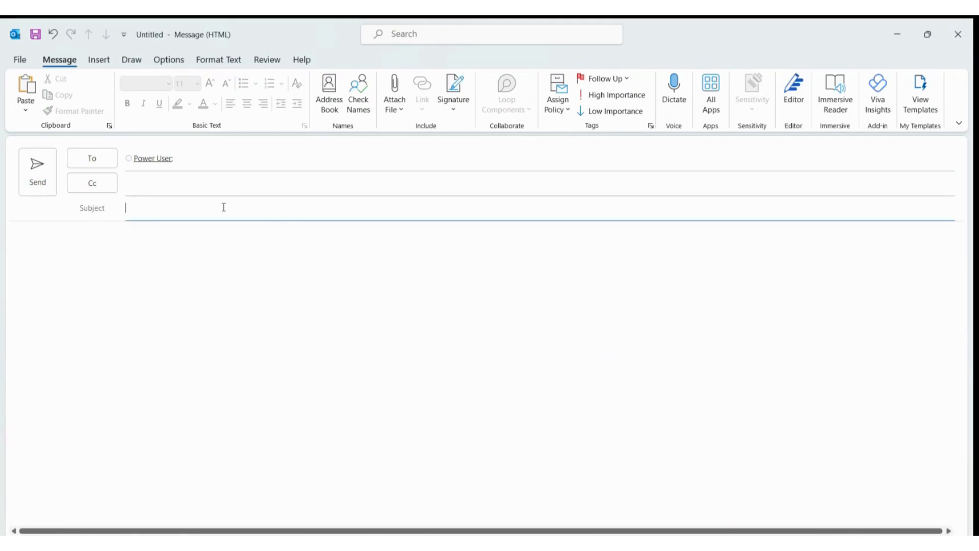
{"action": "type", "text": "AP"}
{"action": "type", "text": "Invoice"}
{"action": "left_click", "coordinate": [42, 251]}
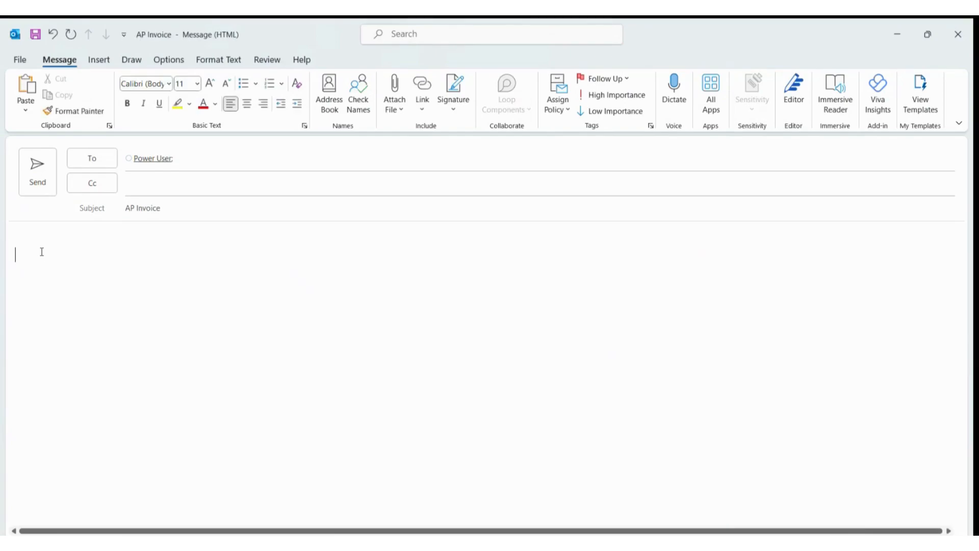
{"action": "type", "text": "Hi"}
{"action": "left_click", "coordinate": [173, 207]}
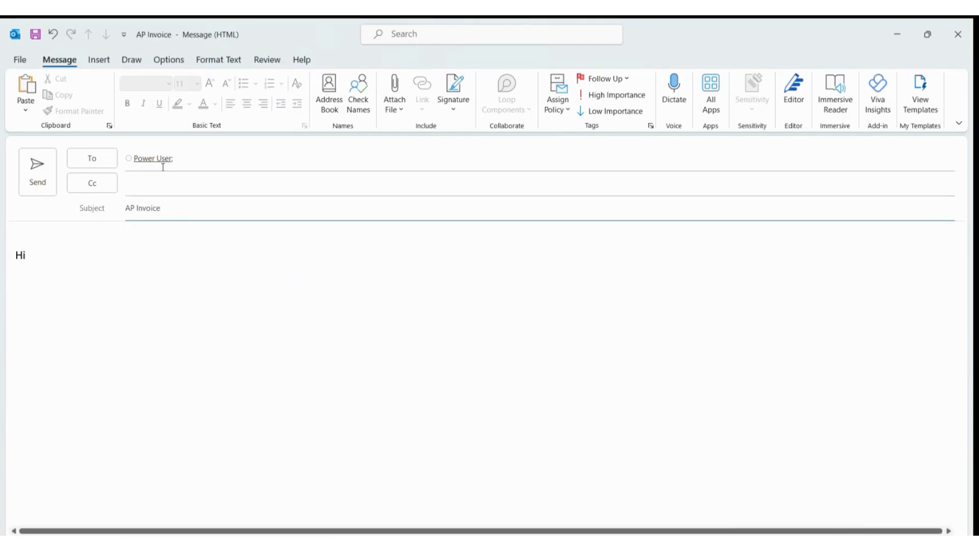
- Attach 52816160 AB Products-00001230.pdf to the AP Invoice message and send it
{"action": "left_click", "coordinate": [100, 61]}
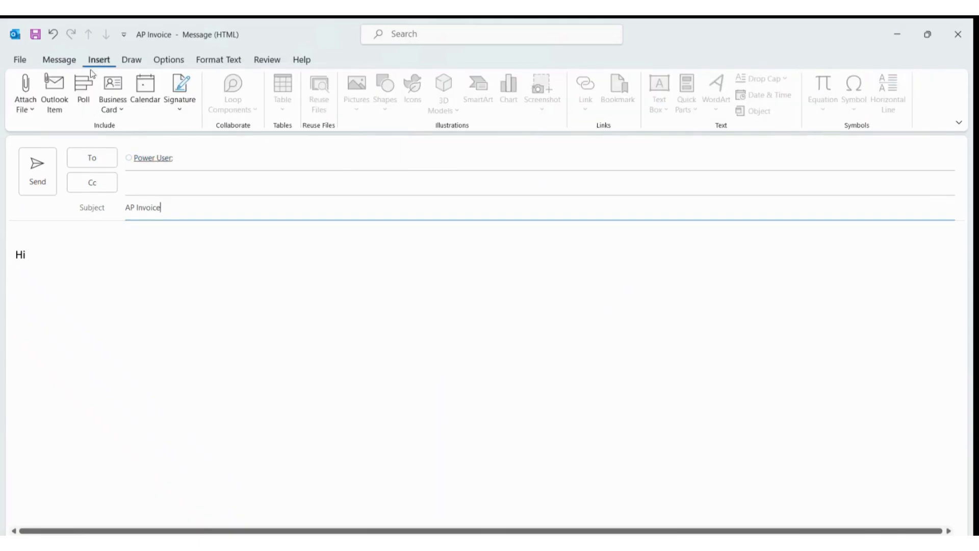
{"action": "left_click", "coordinate": [36, 104]}
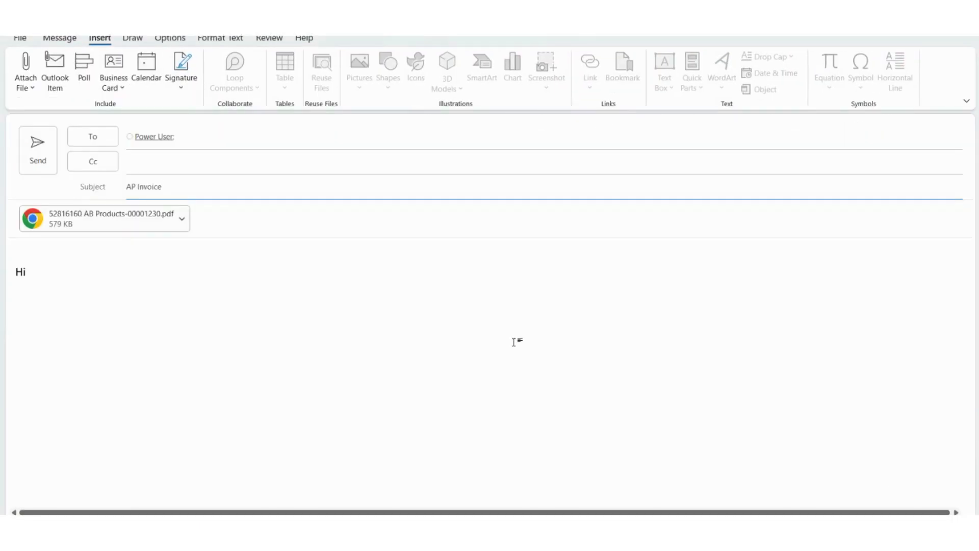
{"action": "left_click", "coordinate": [39, 163]}
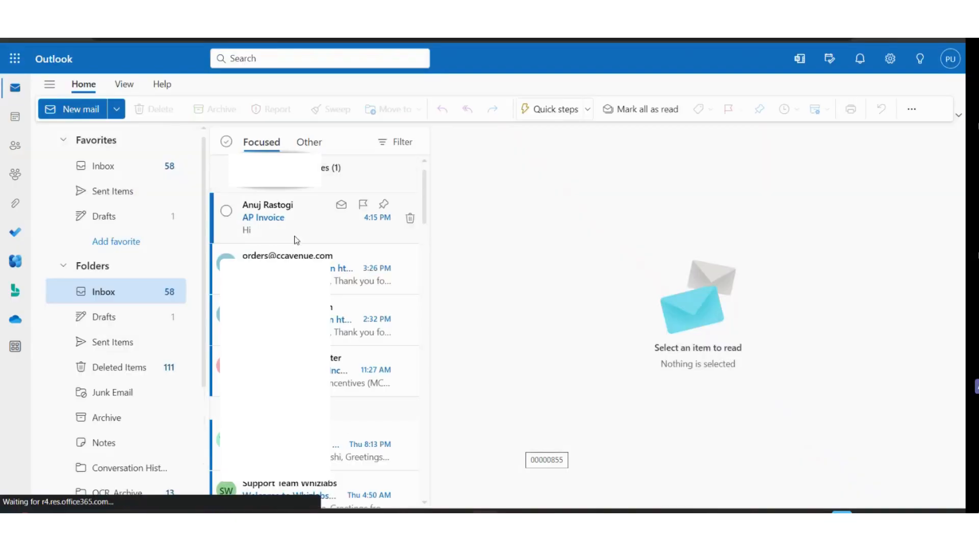
- Open the received AP Invoice email in the web mailbox and check which account is signed in
{"action": "left_click", "coordinate": [297, 240]}
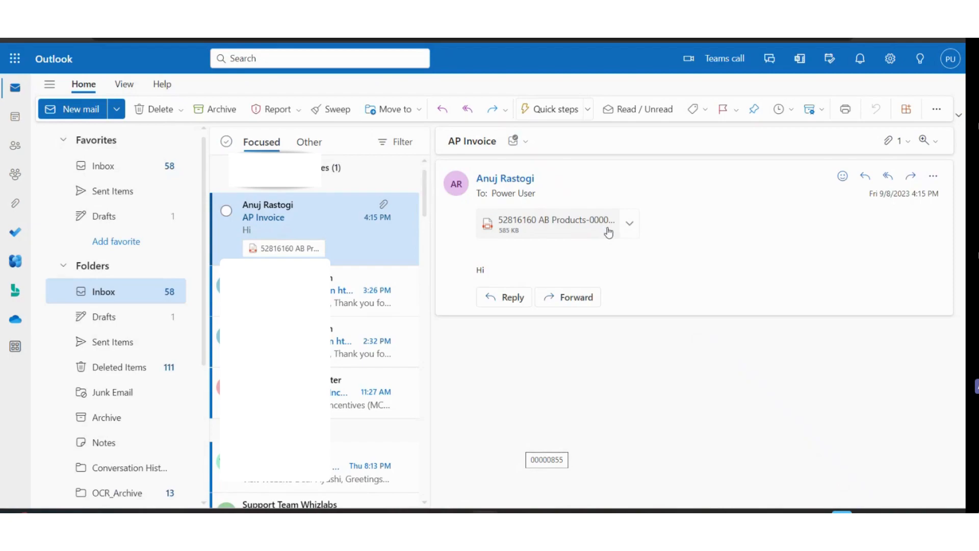
{"action": "left_click", "coordinate": [946, 63]}
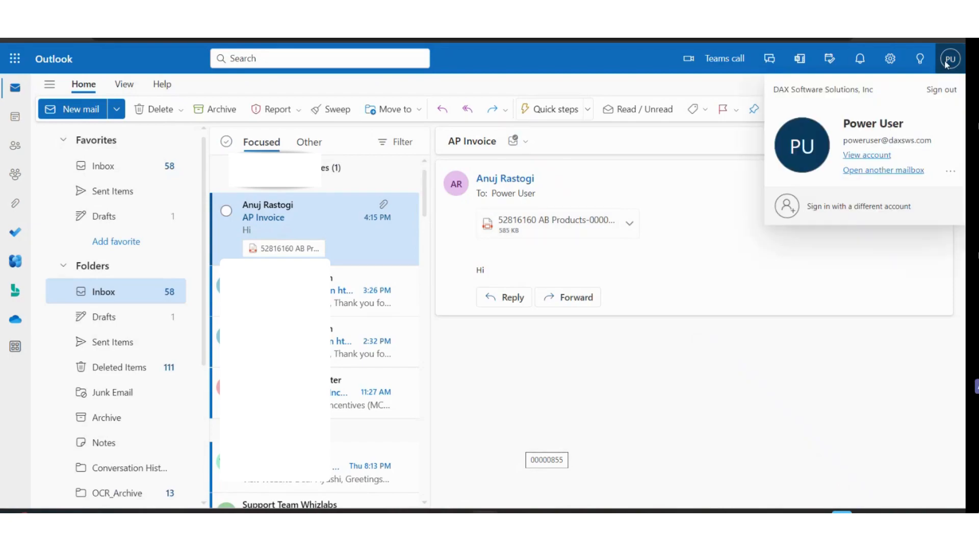
{"action": "left_click", "coordinate": [708, 223]}
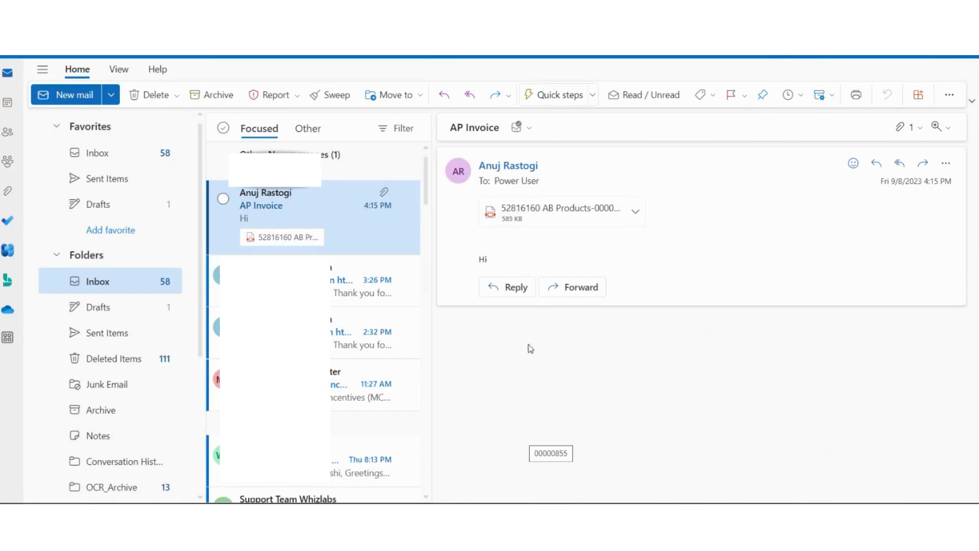
- Switch to the pending vendor invoices in Finance and Operations and filter for numbers containing 816160
{"action": "mouse_move", "coordinate": [487, 510]}
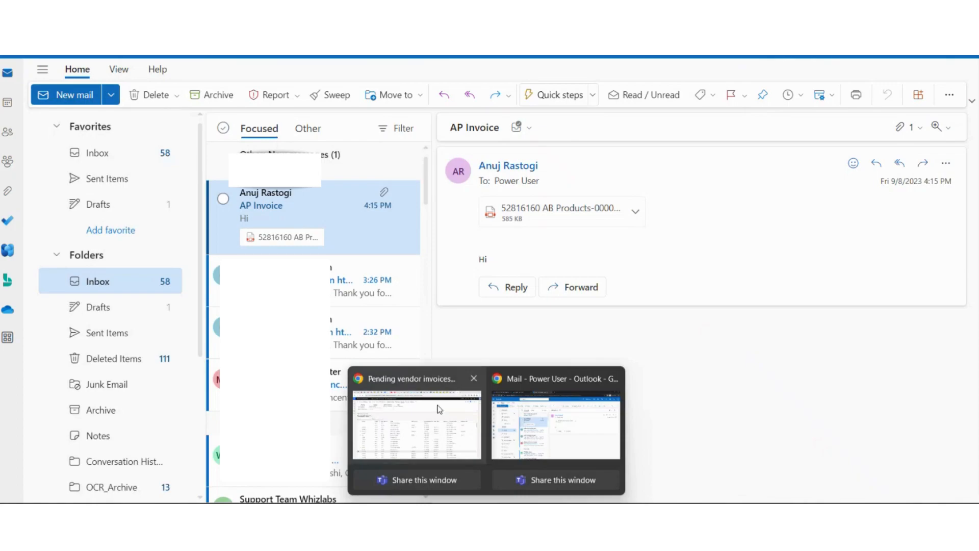
{"action": "left_click", "coordinate": [438, 434]}
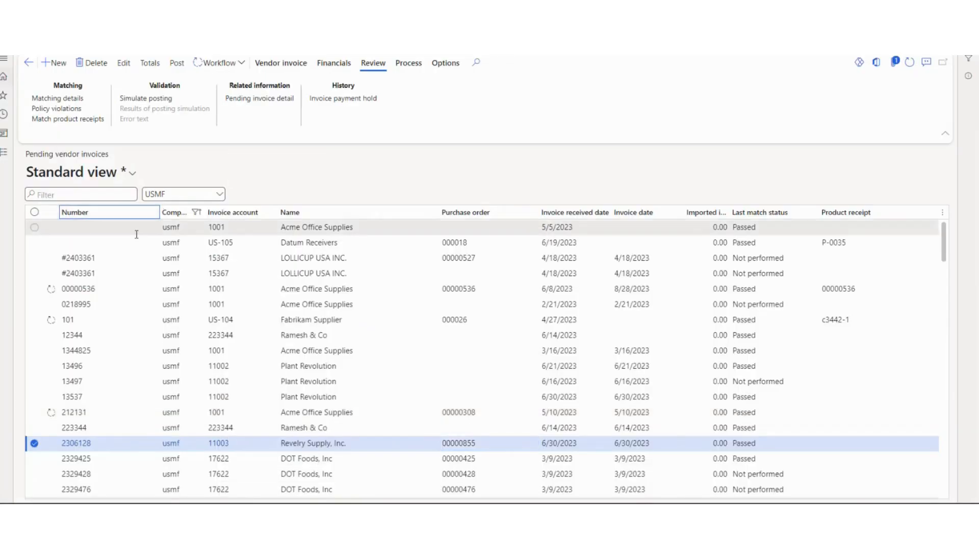
{"action": "left_click", "coordinate": [153, 214]}
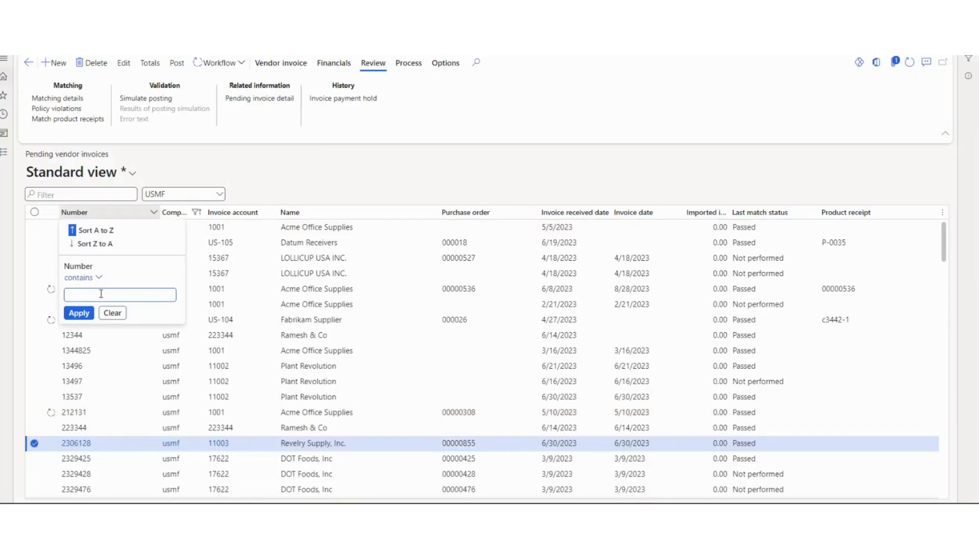
{"action": "type", "text": "816160"}
{"action": "left_click", "coordinate": [79, 312]}
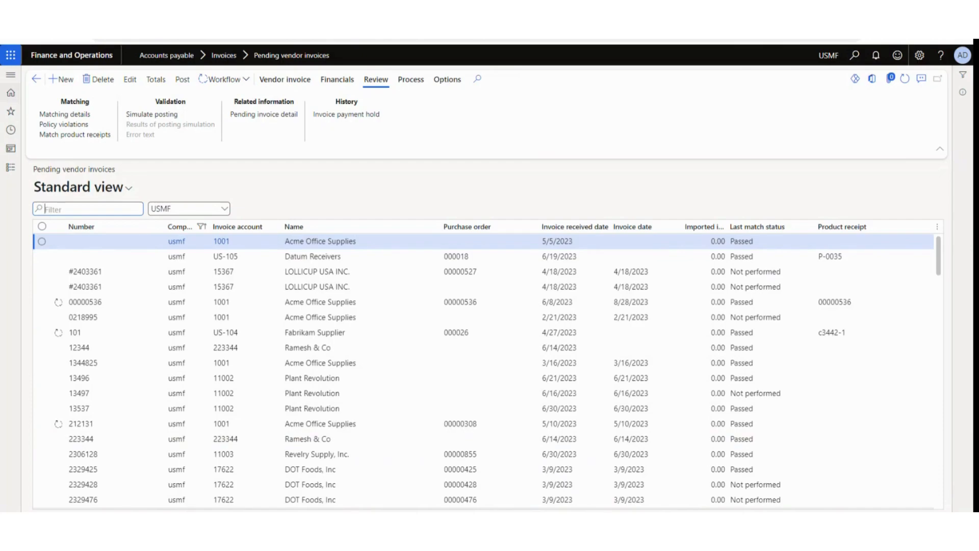
{"action": "key", "text": "alt+Tab"}
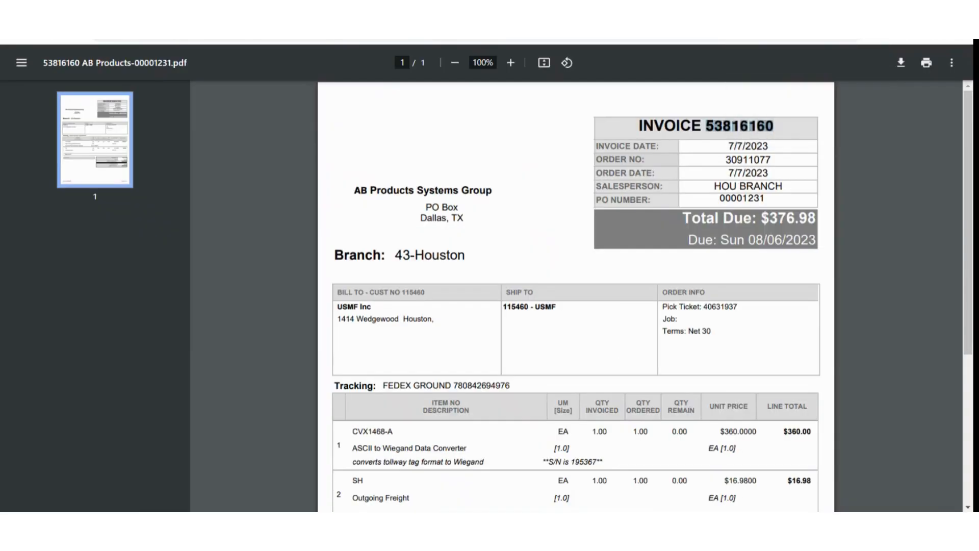
{"action": "key", "text": "alt+Tab"}
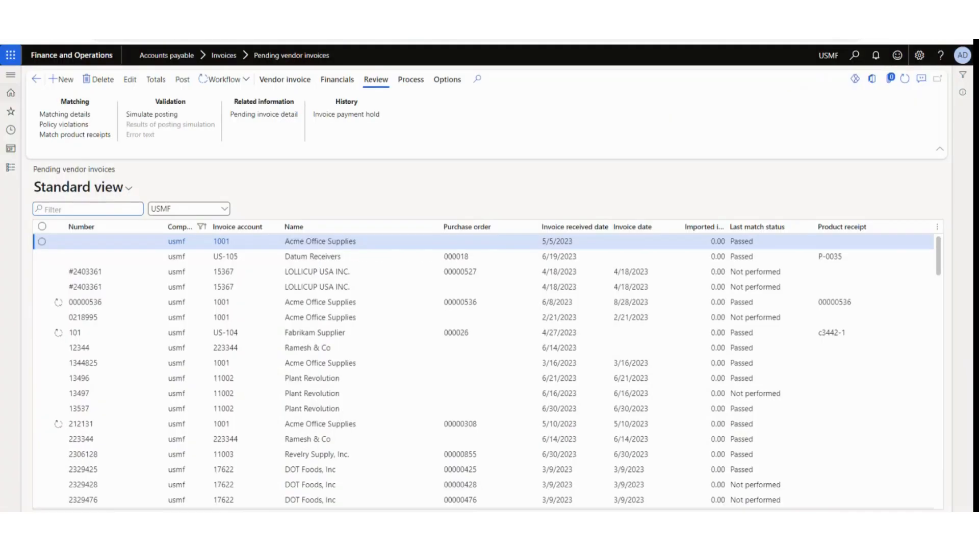
{"action": "key", "text": "alt+Tab"}
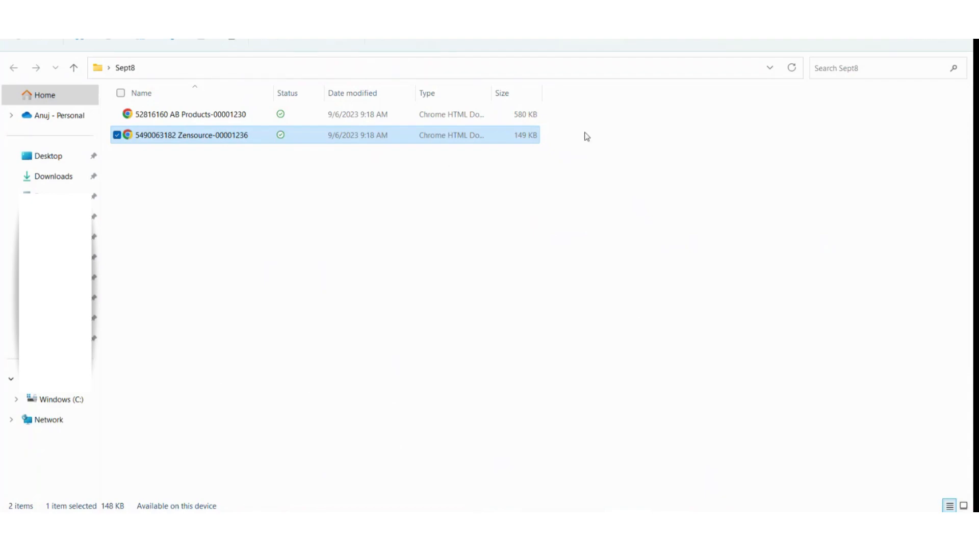
{"action": "key", "text": "alt+Tab"}
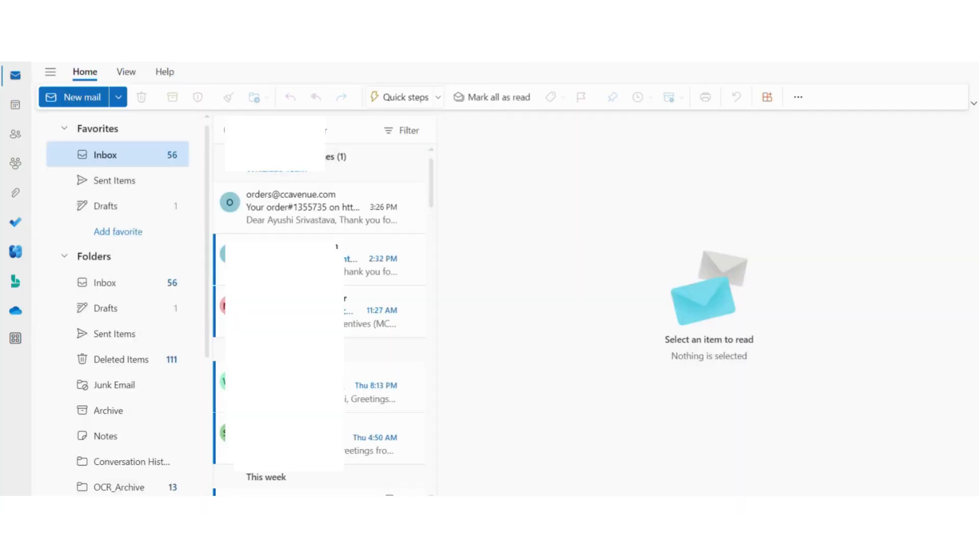
{"action": "key", "text": "alt+Tab"}
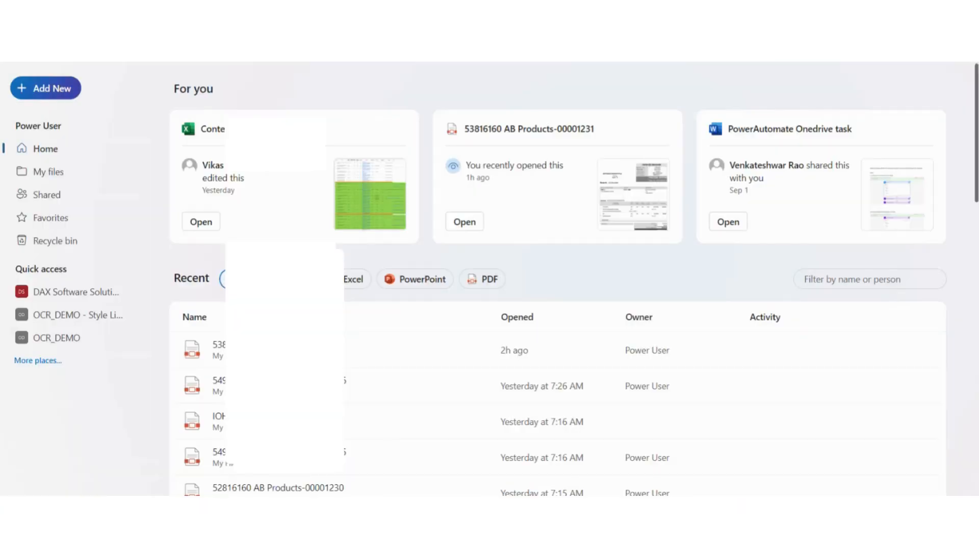
{"action": "left_click", "coordinate": [68, 97]}
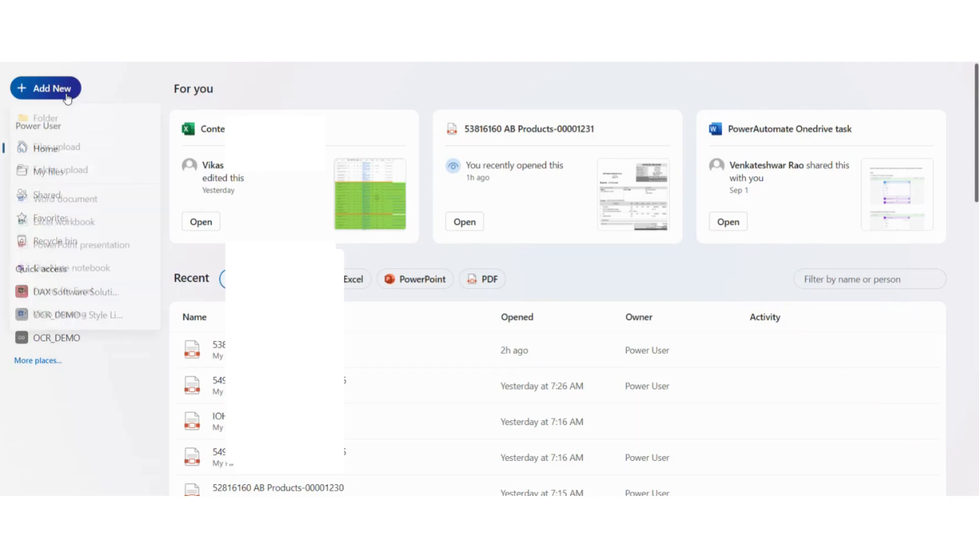
{"action": "left_click", "coordinate": [79, 149]}
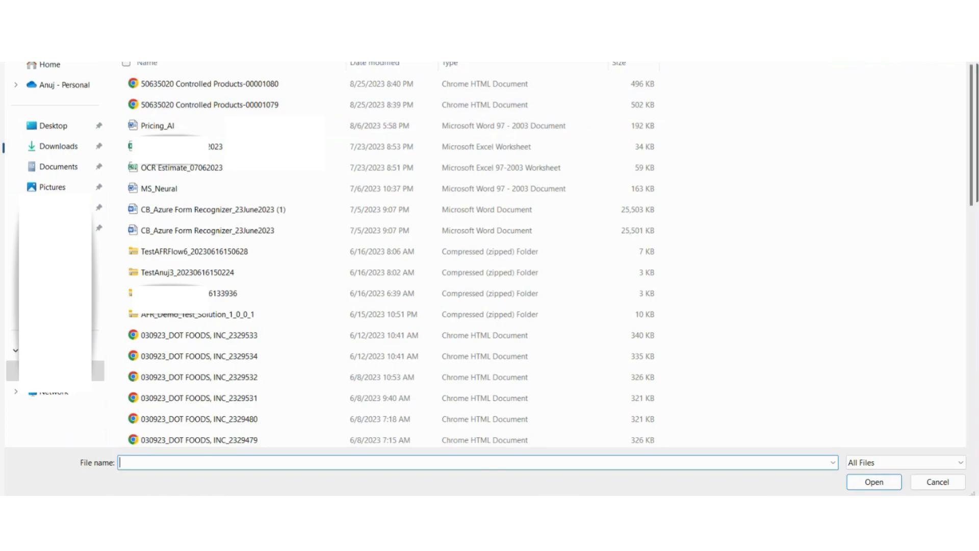
{"action": "left_click", "coordinate": [76, 125]}
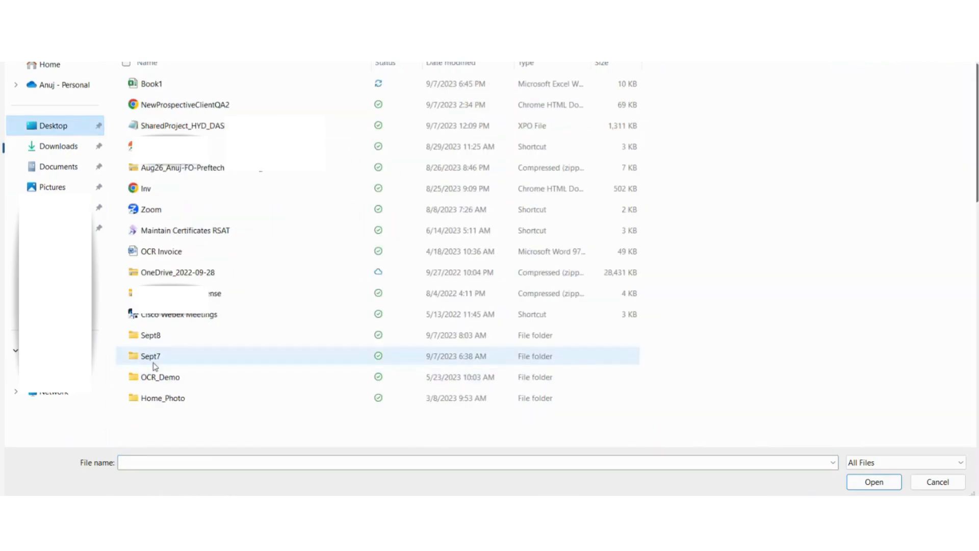
{"action": "double_click", "coordinate": [170, 341]}
{"action": "left_click", "coordinate": [238, 107]}
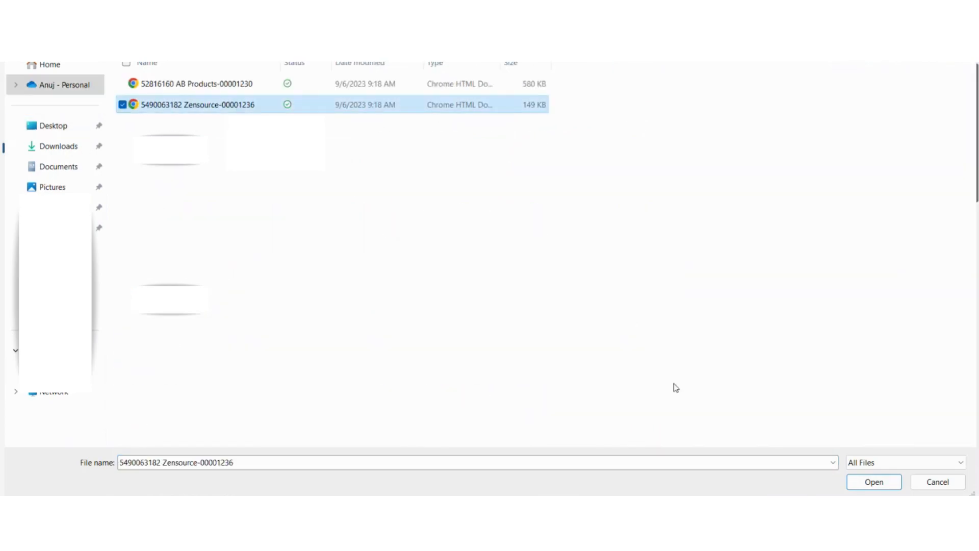
{"action": "left_click", "coordinate": [888, 489]}
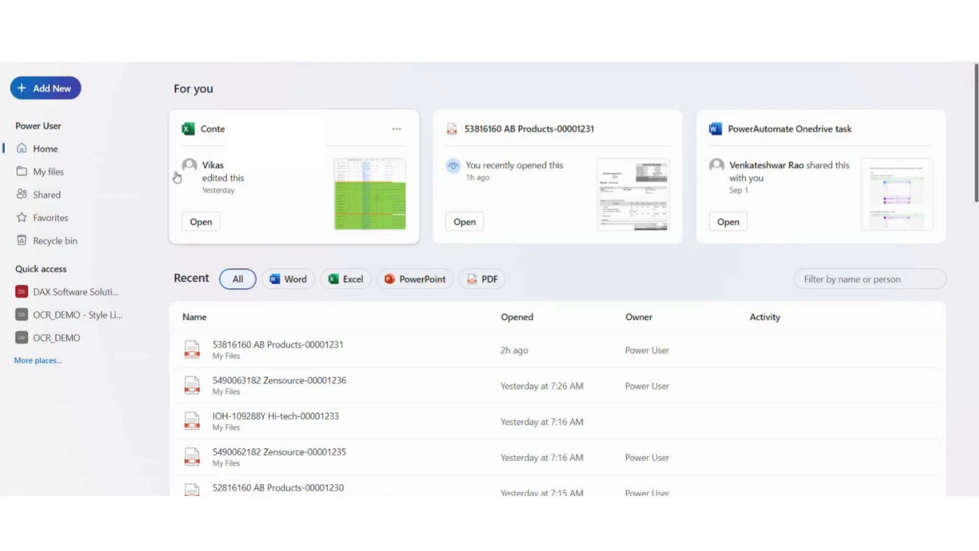
{"action": "left_click", "coordinate": [102, 172]}
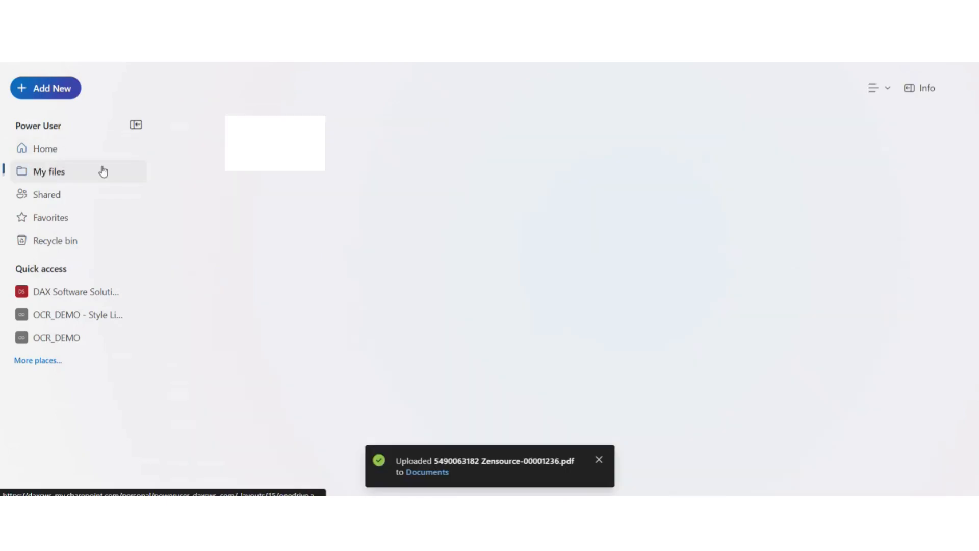
{"action": "left_click", "coordinate": [246, 222]}
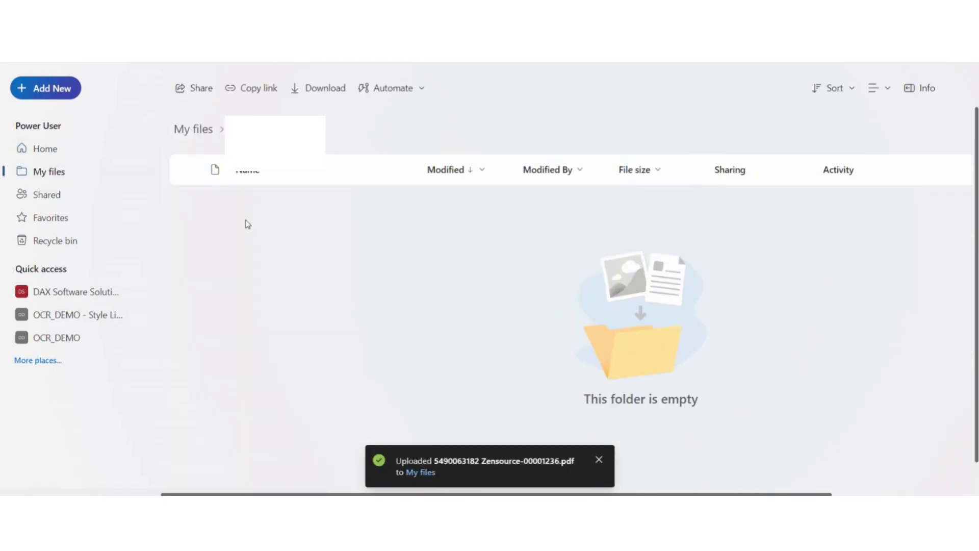
{"action": "left_click", "coordinate": [45, 94]}
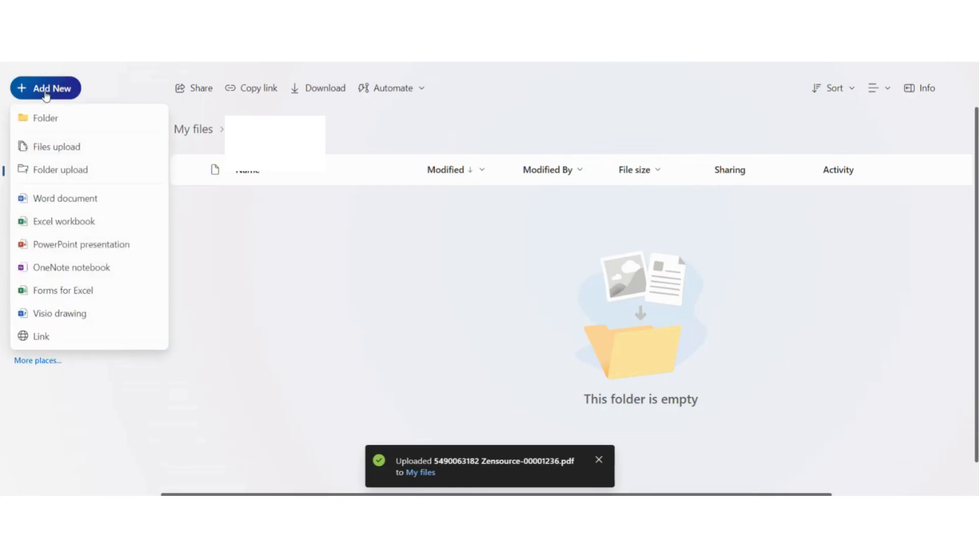
{"action": "left_click", "coordinate": [193, 129]}
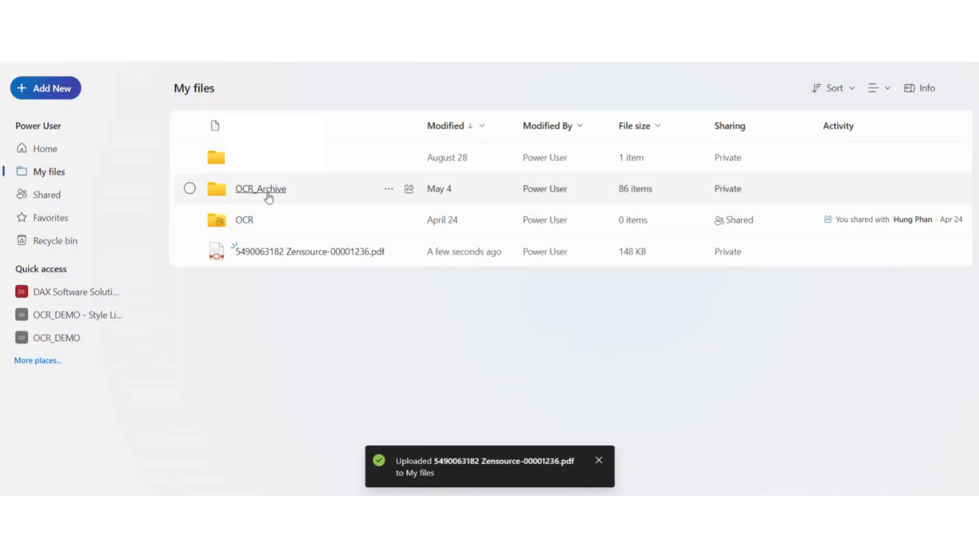
{"action": "left_click", "coordinate": [242, 221]}
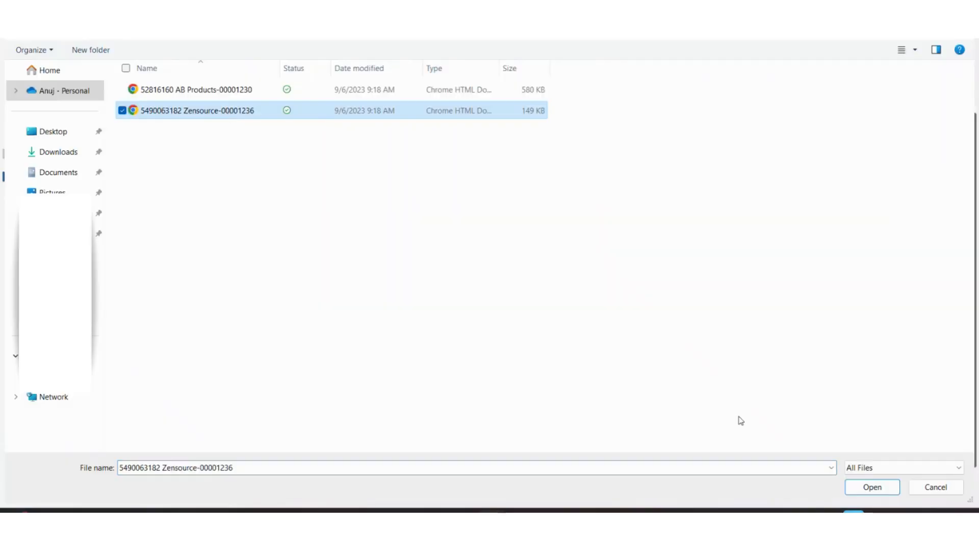
{"action": "left_click", "coordinate": [874, 488]}
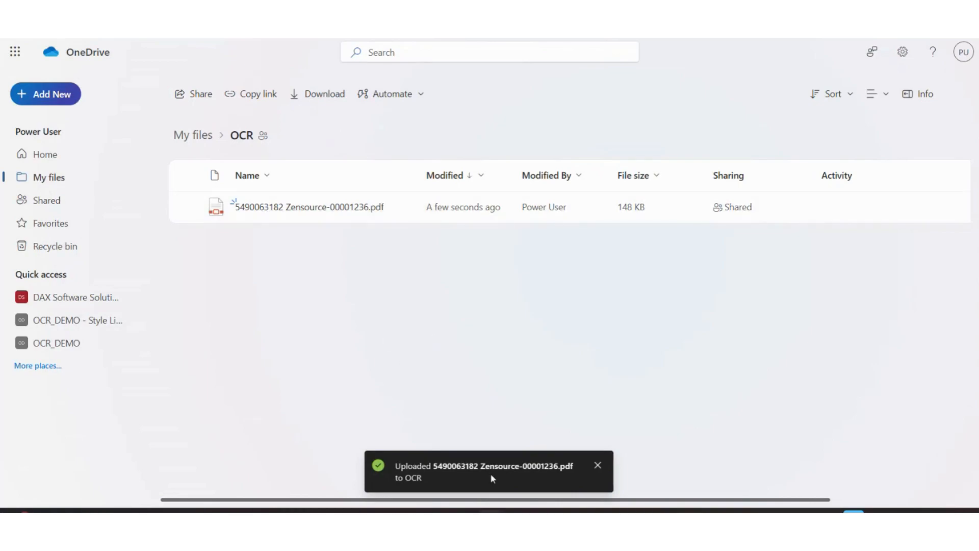
- Switch to the pending vendor invoices in Finance and Operations, open the ZenSource, Inc. invoice and review it with its attached PDF
{"action": "mouse_move", "coordinate": [490, 510]}
{"action": "left_click", "coordinate": [559, 428]}
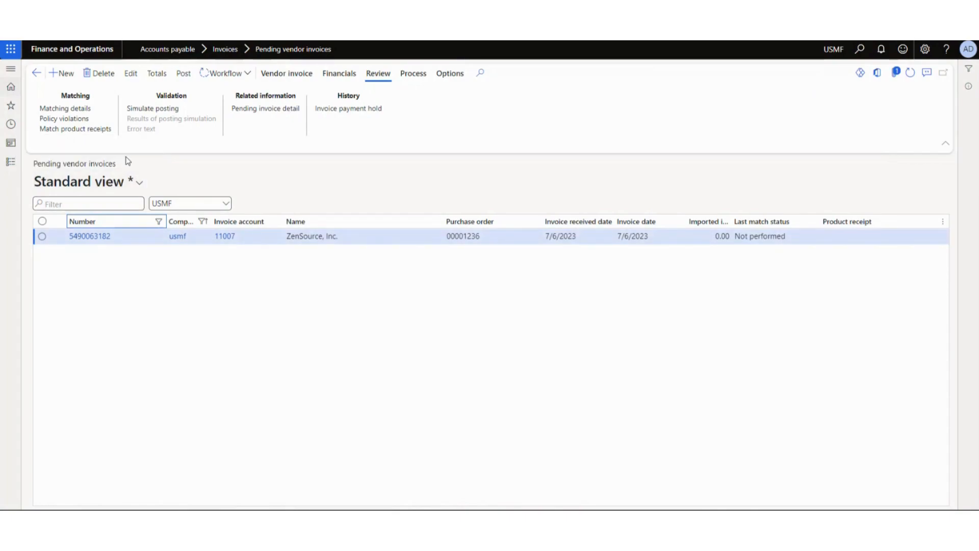
{"action": "left_click", "coordinate": [99, 237]}
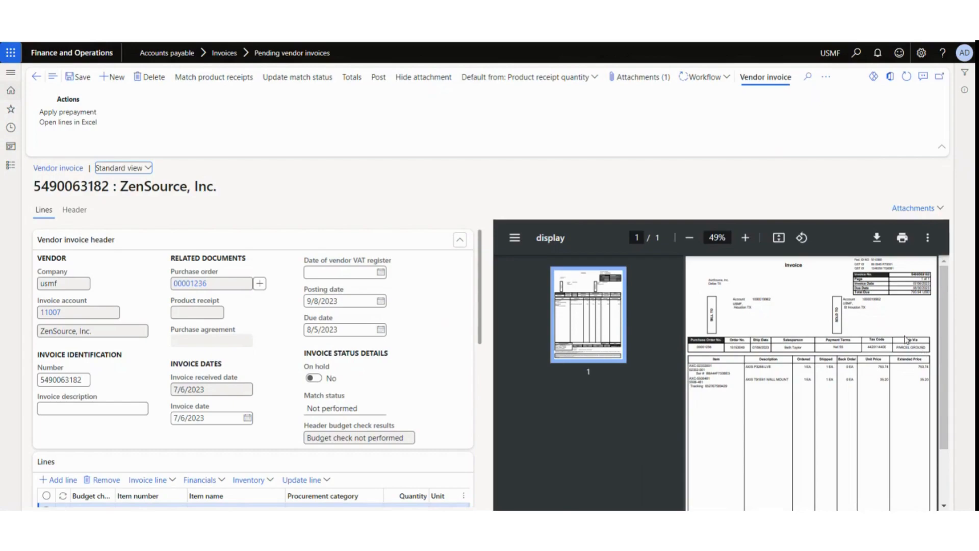
{"action": "scroll", "coordinate": [808, 355], "scroll_direction": "down", "scroll_amount": 3}
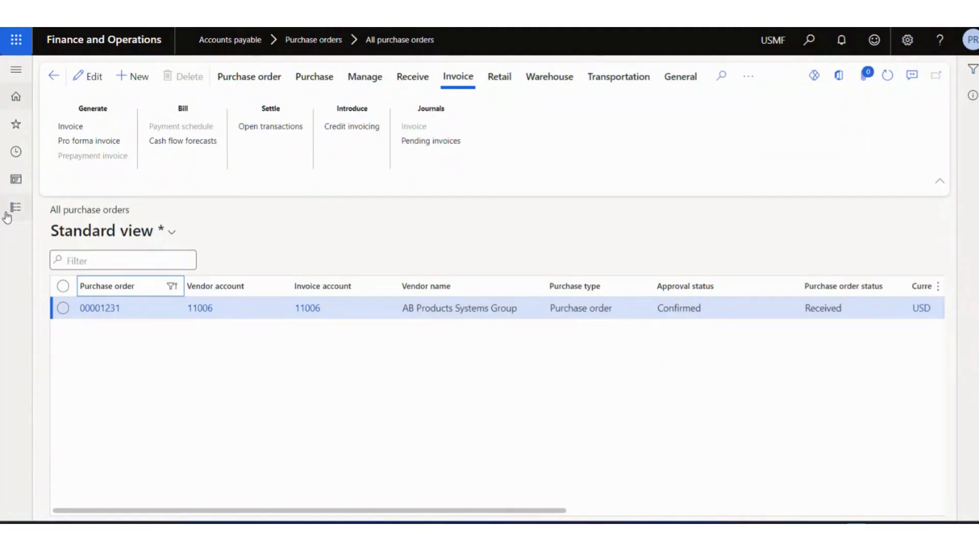
- Open all purchase orders in Accounts payable and filter the list by the ZenSource invoice's purchase order number
{"action": "left_click", "coordinate": [7, 214]}
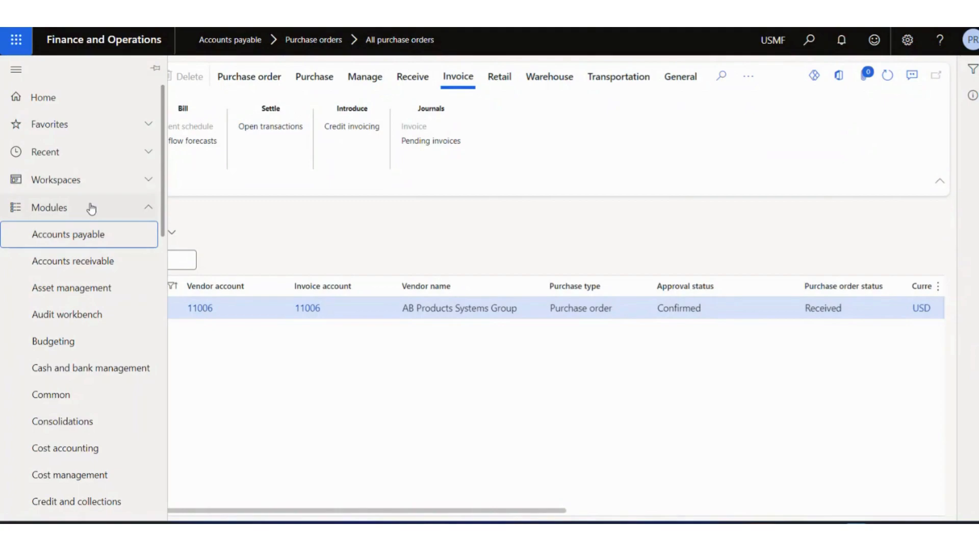
{"action": "left_click", "coordinate": [84, 234]}
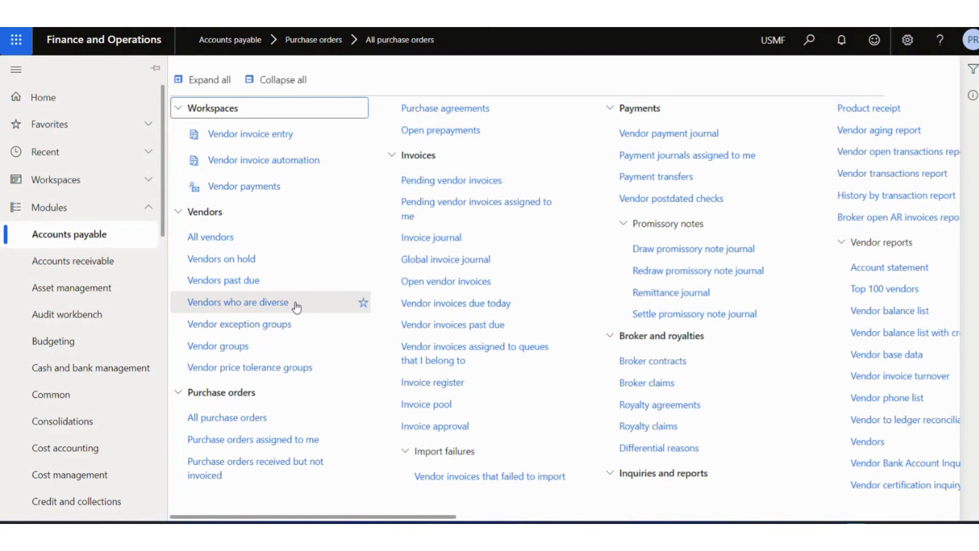
{"action": "left_click", "coordinate": [245, 423]}
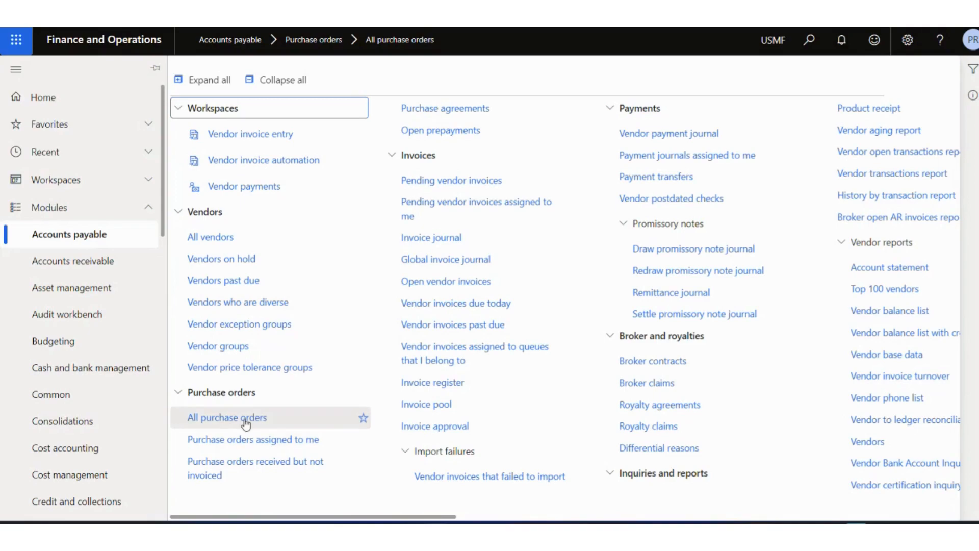
{"action": "left_click", "coordinate": [218, 424]}
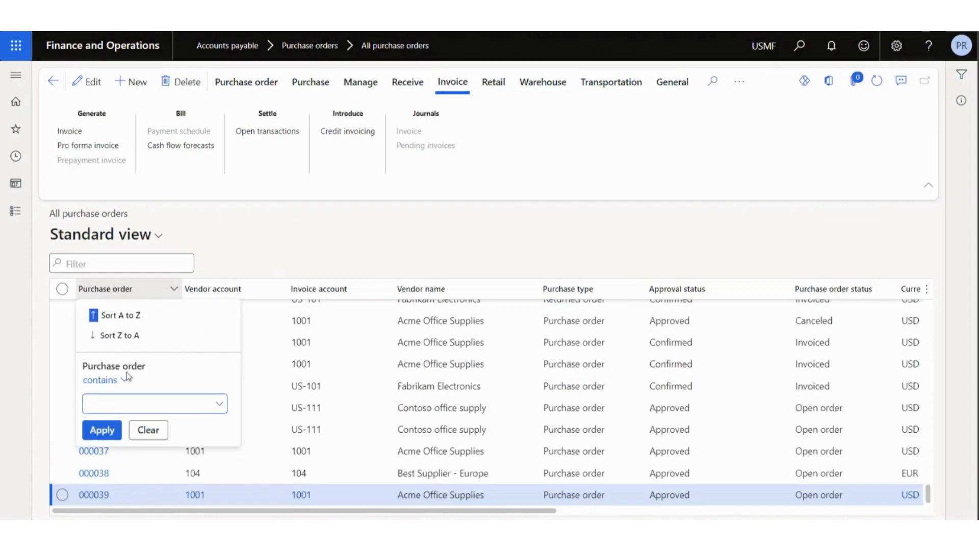
{"action": "type", "text": "3"}
{"action": "key", "text": "Escape"}
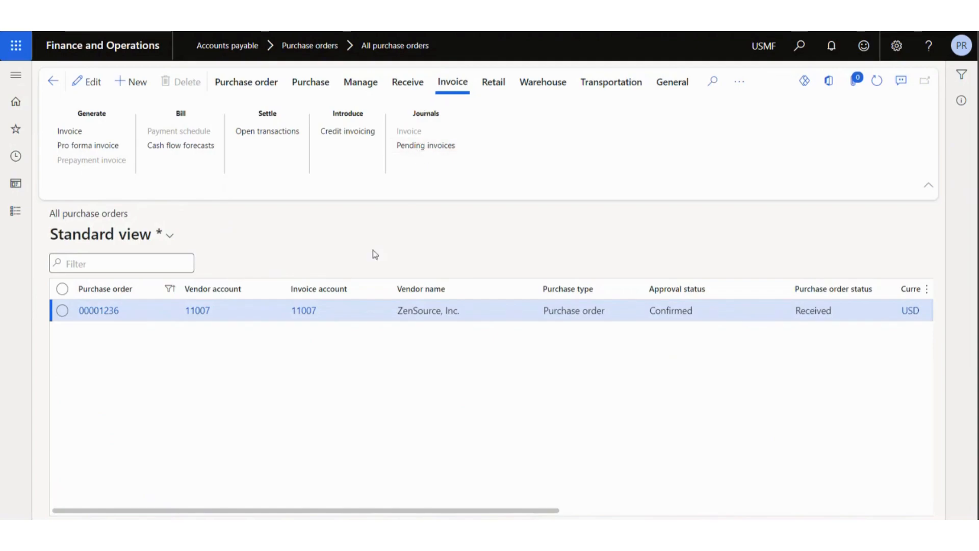
- Check the pending invoices of the ZenSource purchase order and leave the purchase orders list
{"action": "left_click", "coordinate": [425, 149]}
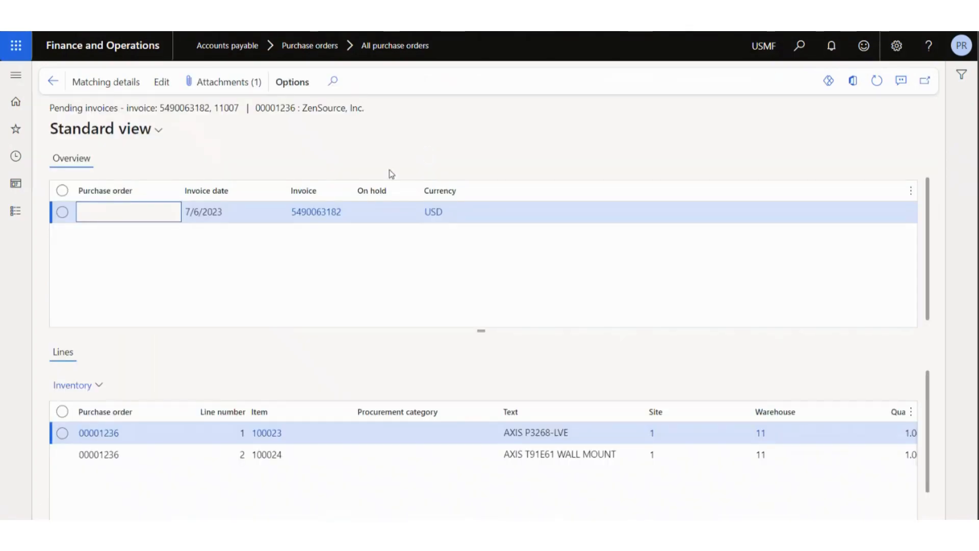
{"action": "left_click", "coordinate": [52, 83]}
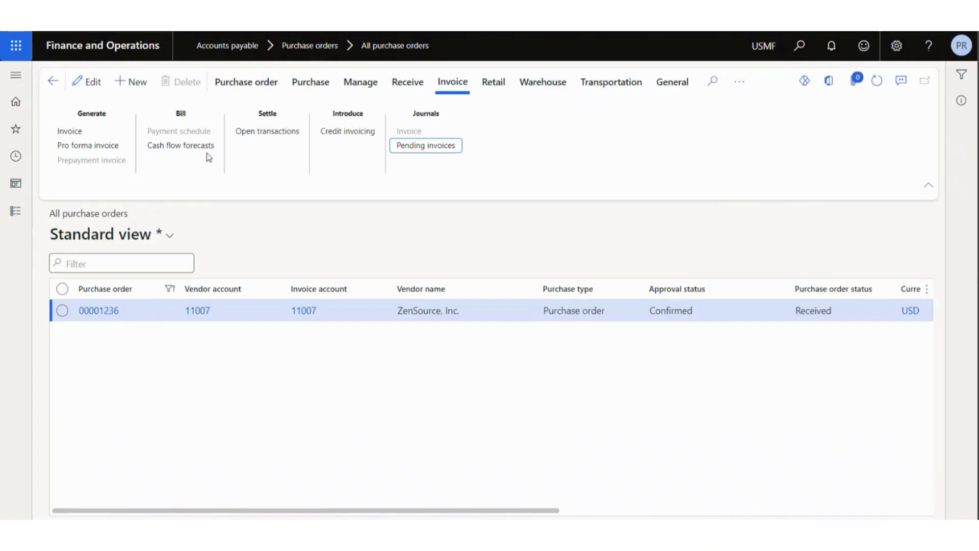
{"action": "left_click", "coordinate": [52, 82]}
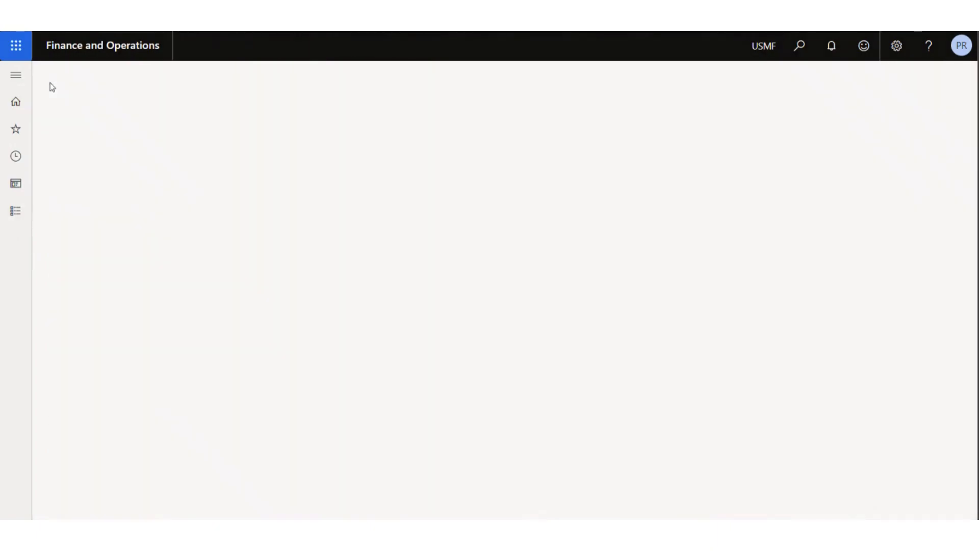
- Filter the Accounts payable pending vendor invoices by the ZenSource purchase order number and open the matching invoice
{"action": "left_click", "coordinate": [15, 220]}
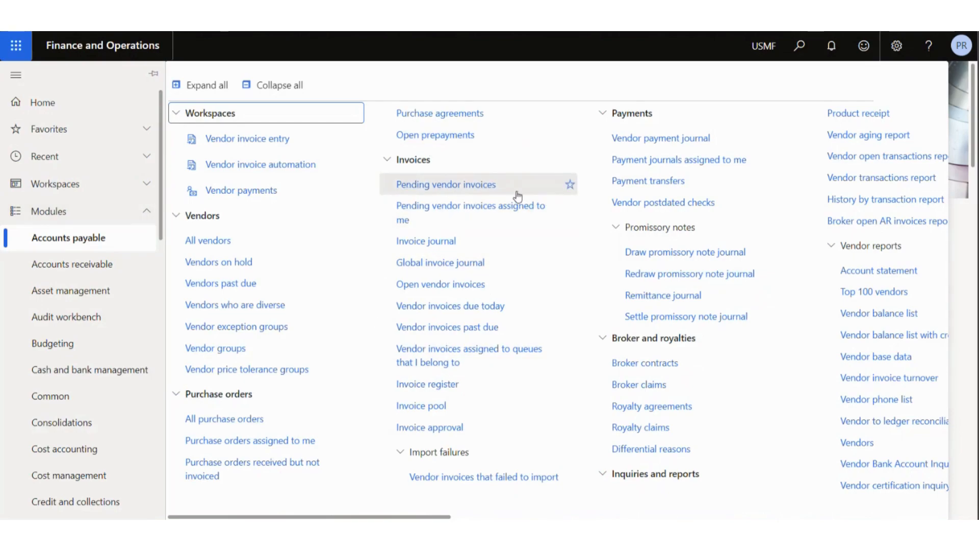
{"action": "left_click", "coordinate": [452, 188]}
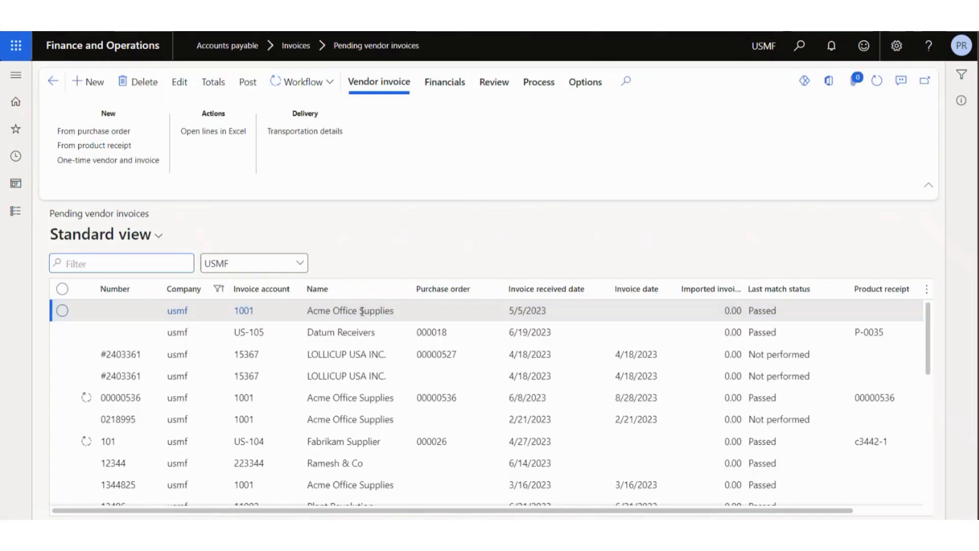
{"action": "left_click", "coordinate": [470, 290]}
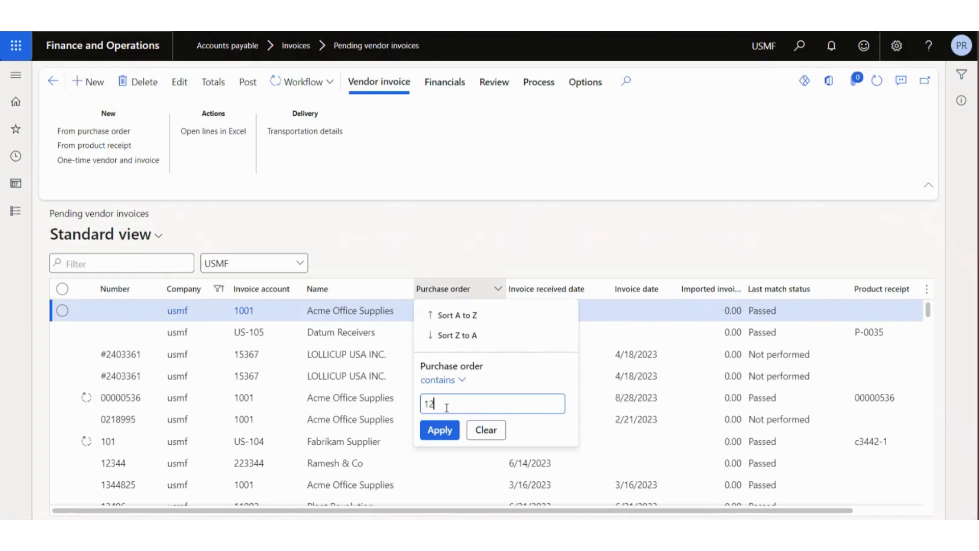
{"action": "key", "text": "Return"}
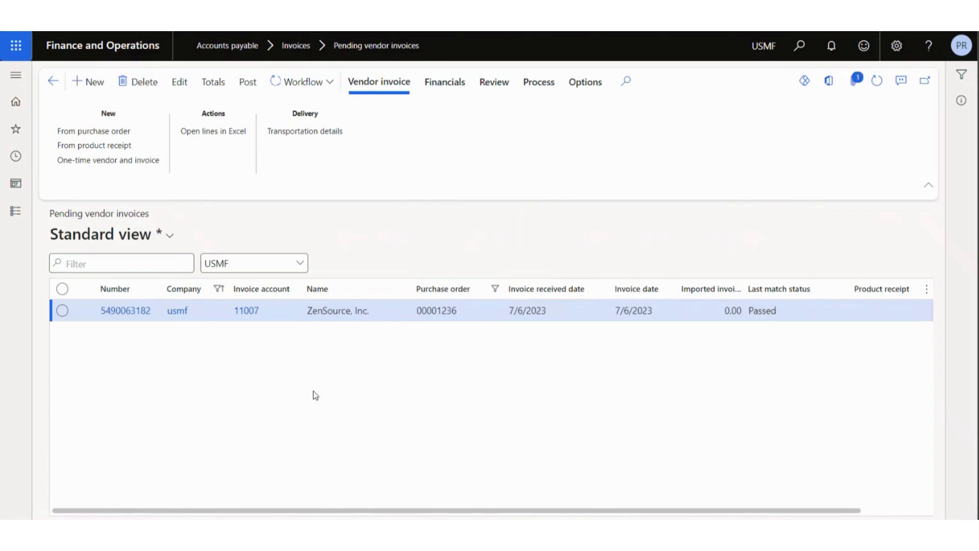
{"action": "left_click", "coordinate": [128, 319]}
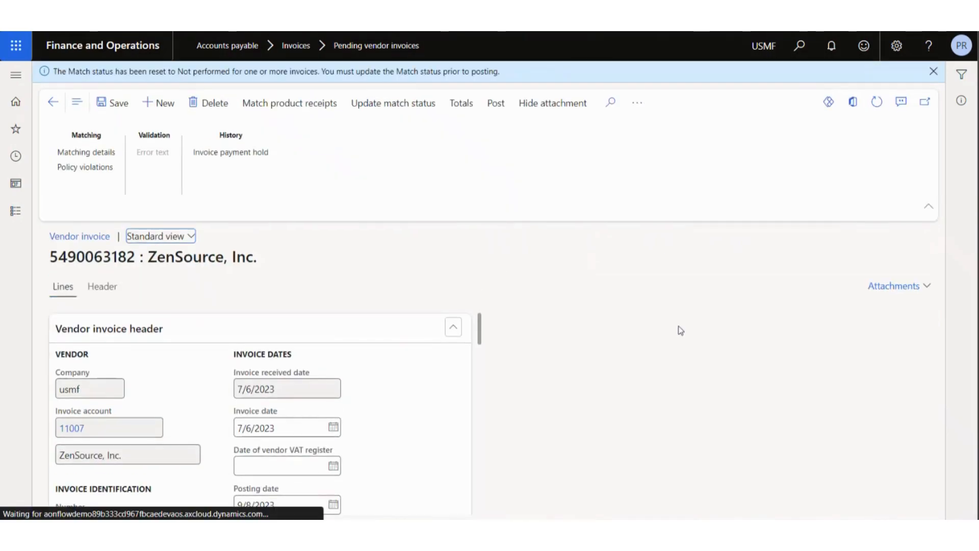
{"action": "left_click", "coordinate": [934, 72]}
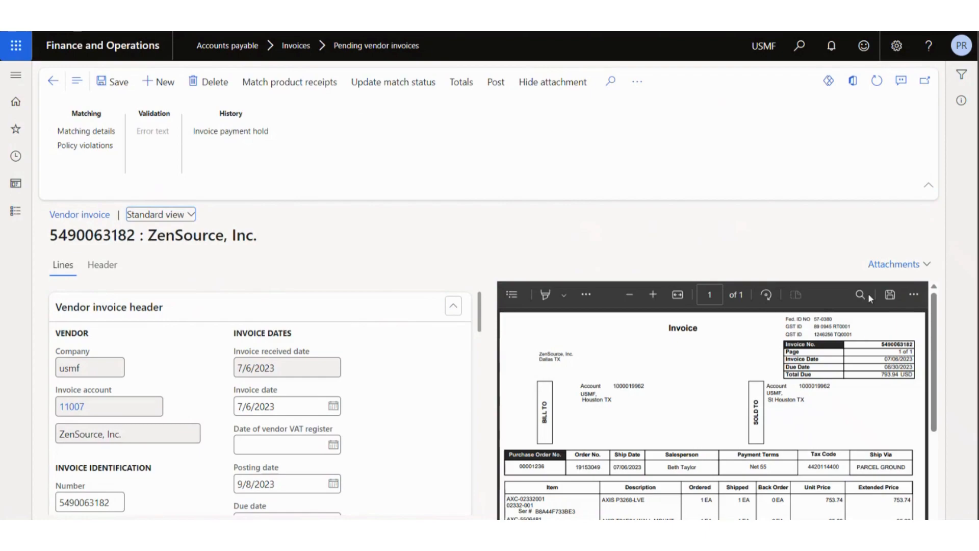
- Compare the ZenSource invoice's header fields, item lines and quantities with the attached PDF
{"action": "scroll", "coordinate": [306, 370], "scroll_direction": "down", "scroll_amount": 4}
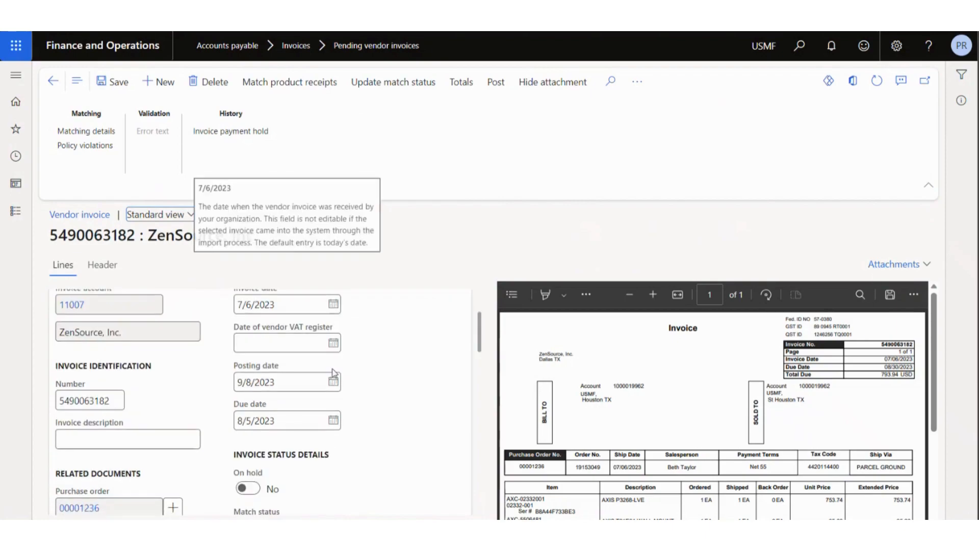
{"action": "scroll", "coordinate": [334, 374], "scroll_direction": "down", "scroll_amount": 3}
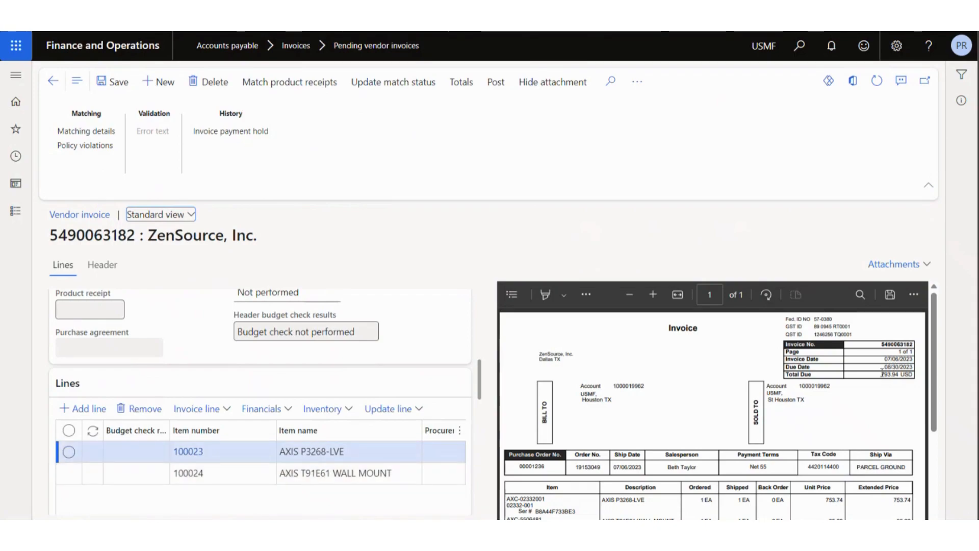
{"action": "left_click_drag", "start_coordinate": [944, 375], "coordinate": [945, 461]}
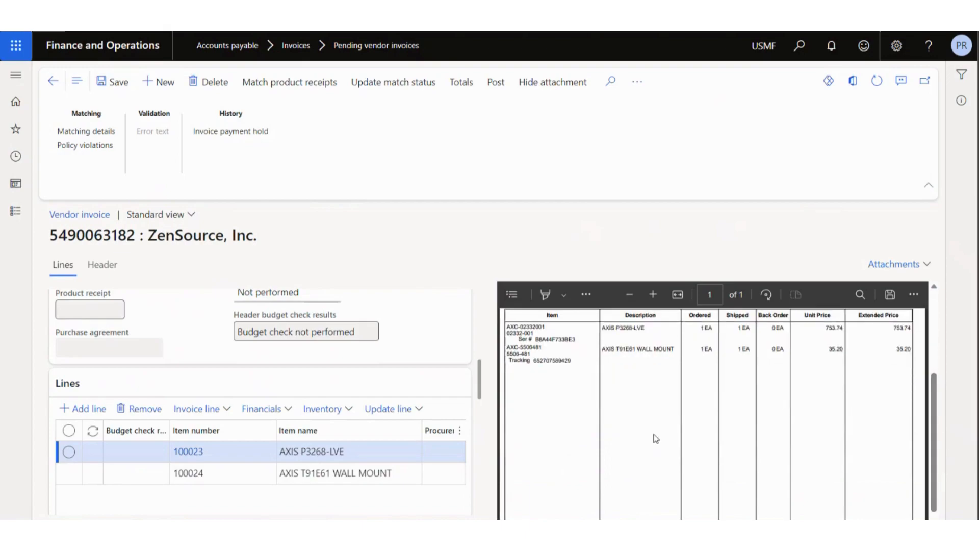
{"action": "scroll", "coordinate": [656, 438], "scroll_direction": "up", "scroll_amount": 1}
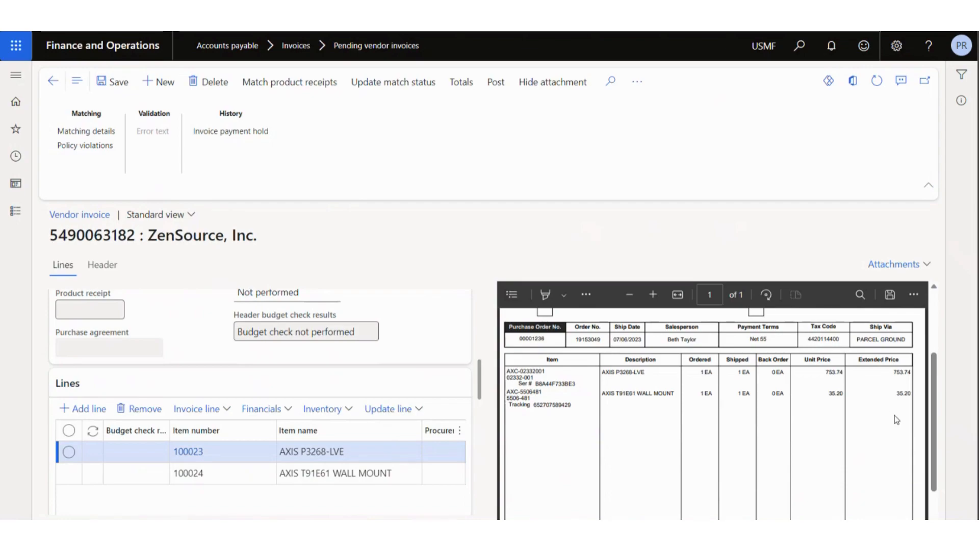
{"action": "scroll", "coordinate": [350, 443], "scroll_direction": "down", "scroll_amount": 3}
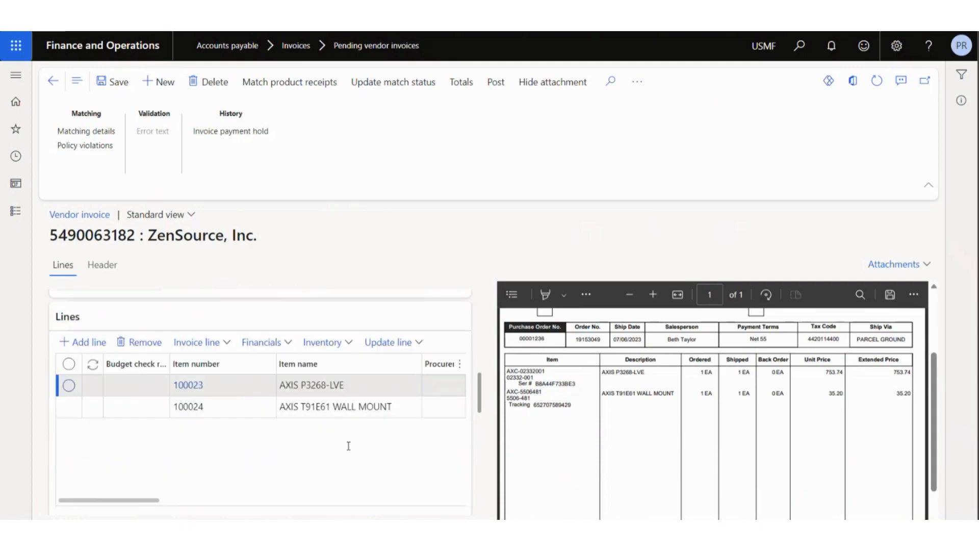
{"action": "scroll", "coordinate": [350, 450], "scroll_direction": "up", "scroll_amount": 1}
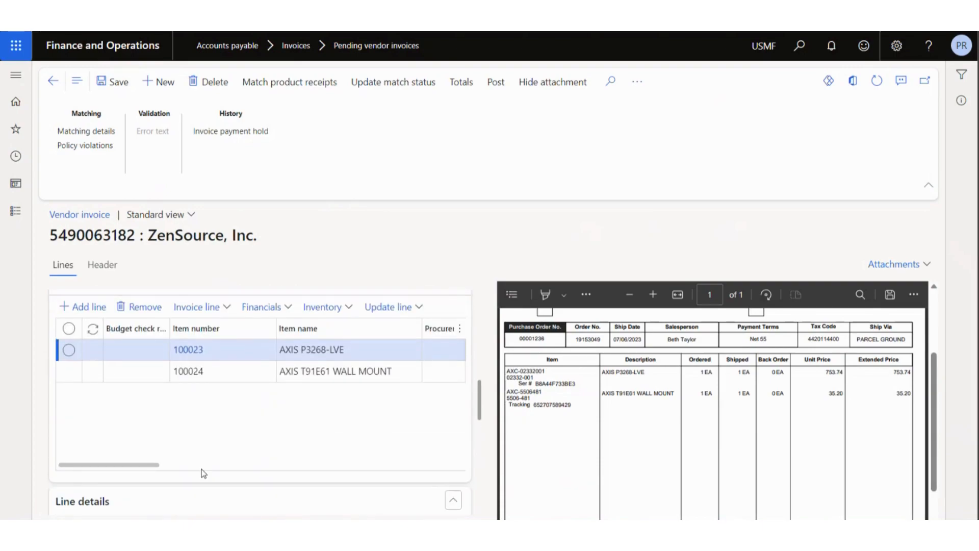
{"action": "left_click_drag", "start_coordinate": [103, 464], "coordinate": [257, 474]}
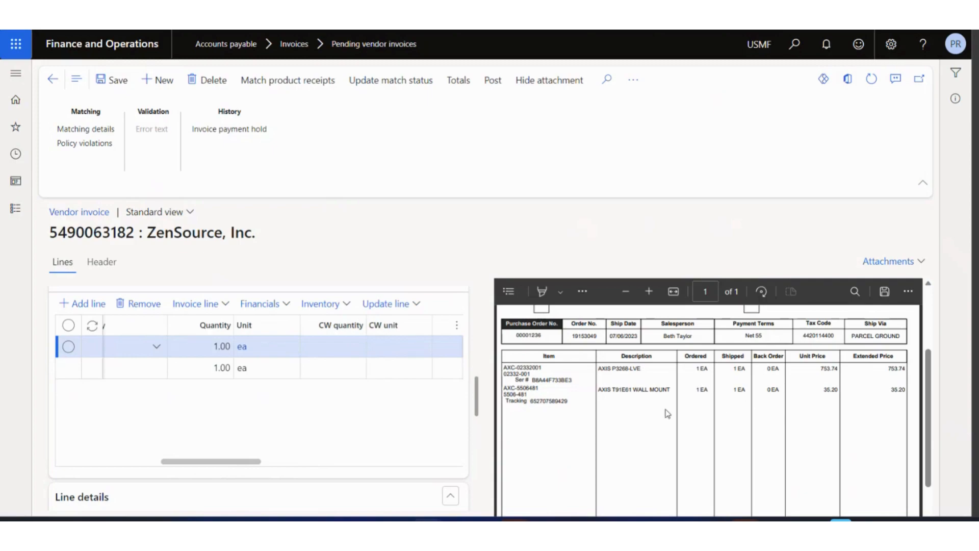
- Match product receipt 997iiy to the AXIS P3268-LVE line and accept updating quantities and deleting unmatched invoice lines
{"action": "left_click", "coordinate": [242, 347]}
{"action": "left_click", "coordinate": [307, 87]}
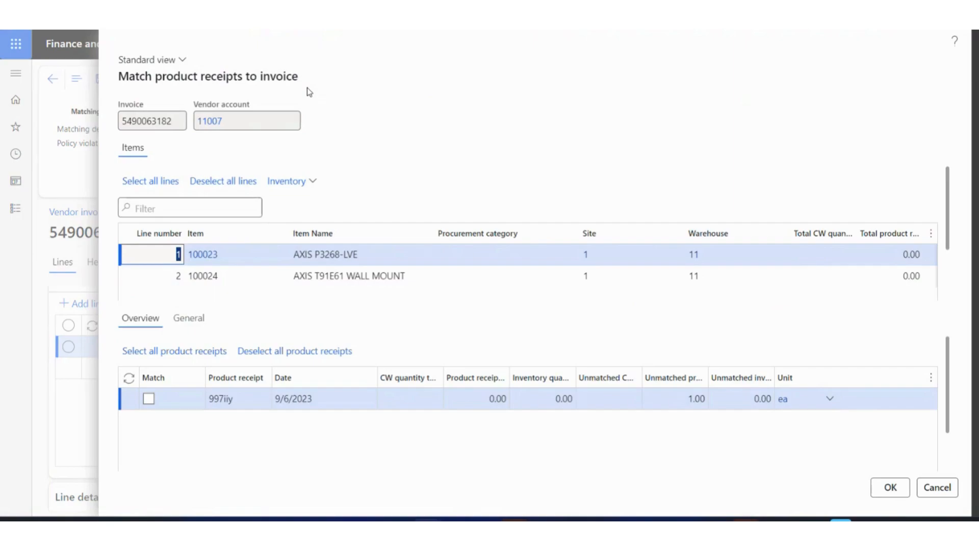
{"action": "left_click", "coordinate": [149, 399]}
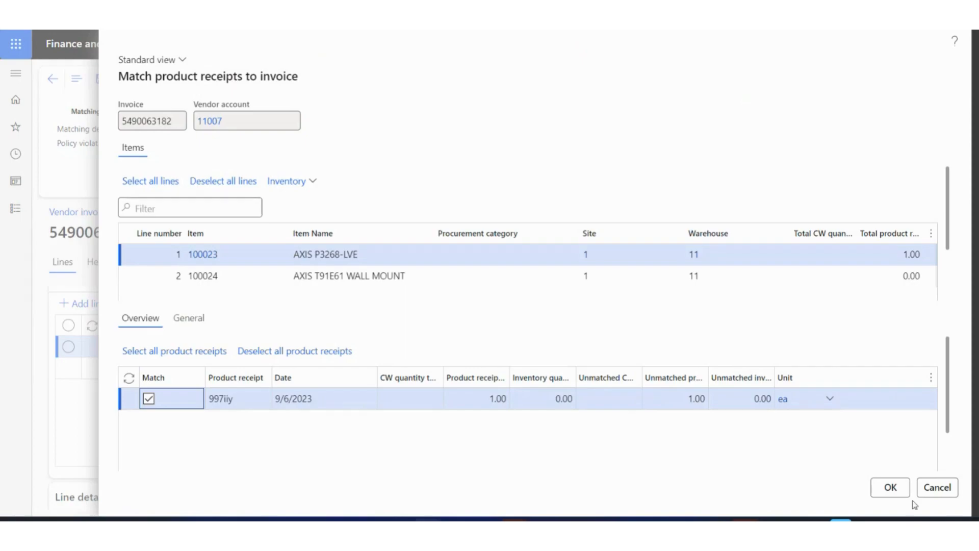
{"action": "left_click", "coordinate": [890, 488]}
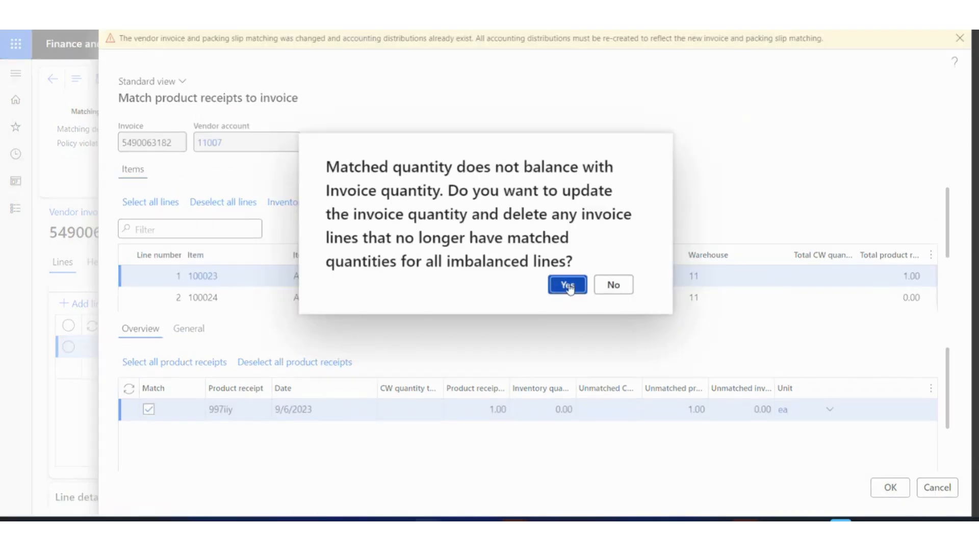
{"action": "left_click", "coordinate": [570, 287]}
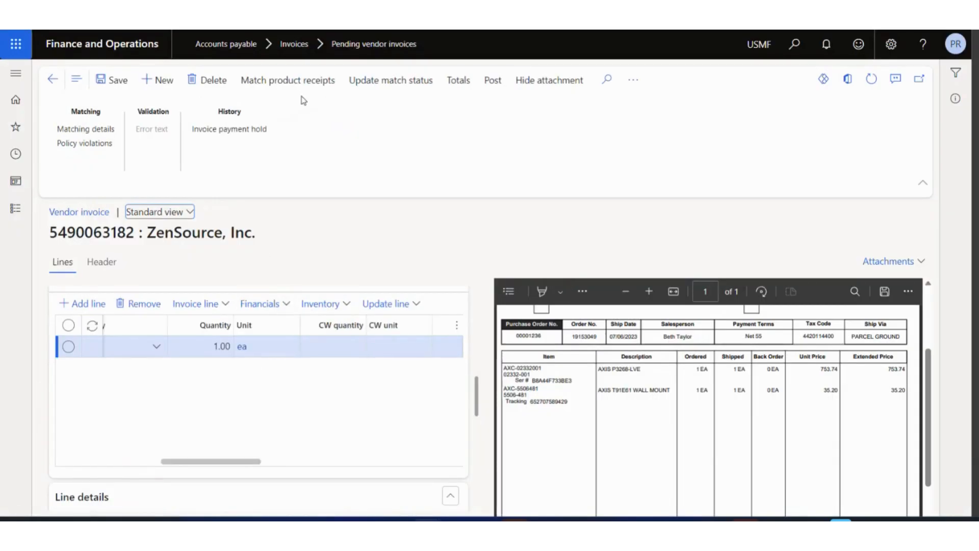
- Recheck and confirm the product receipt matching, and update the invoice's match status
{"action": "left_click", "coordinate": [300, 82]}
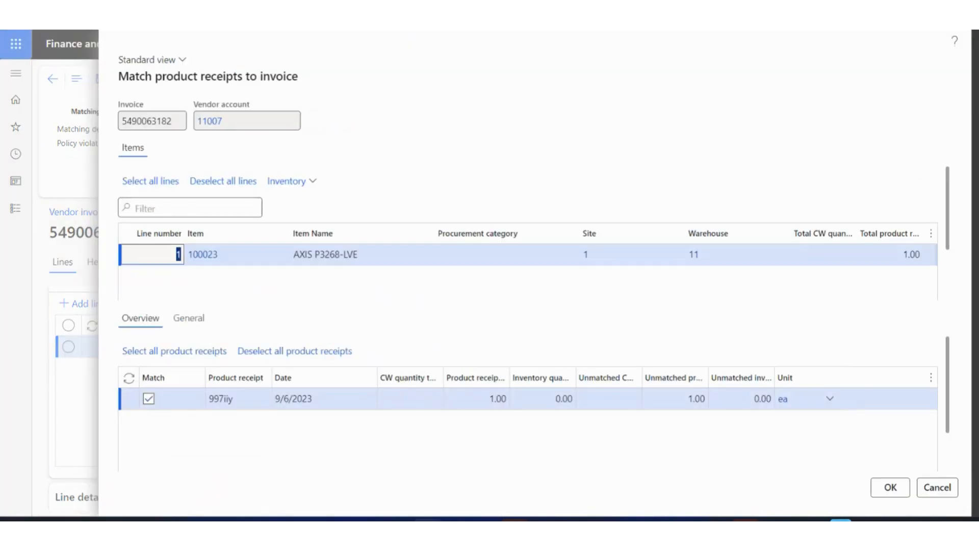
{"action": "left_click", "coordinate": [889, 488]}
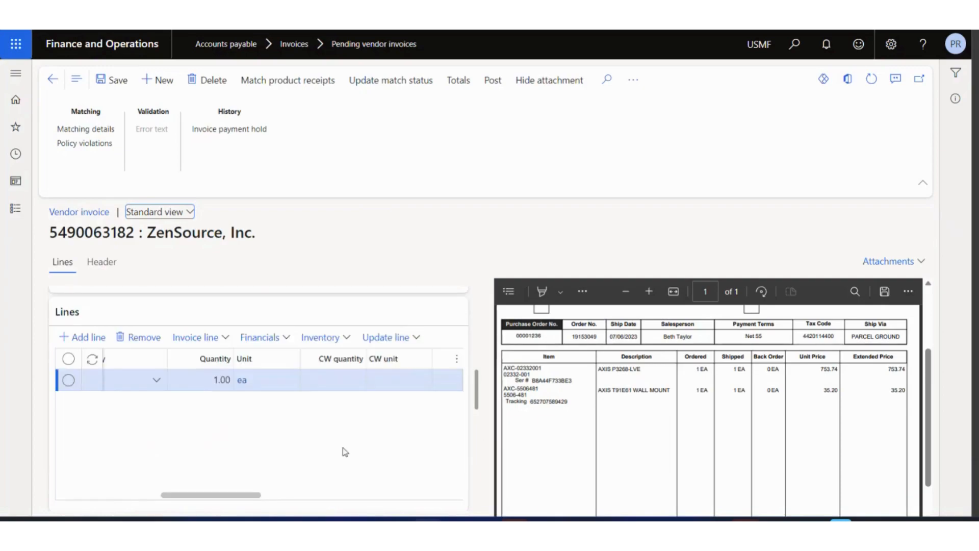
{"action": "scroll", "coordinate": [343, 452], "scroll_direction": "up", "scroll_amount": 3}
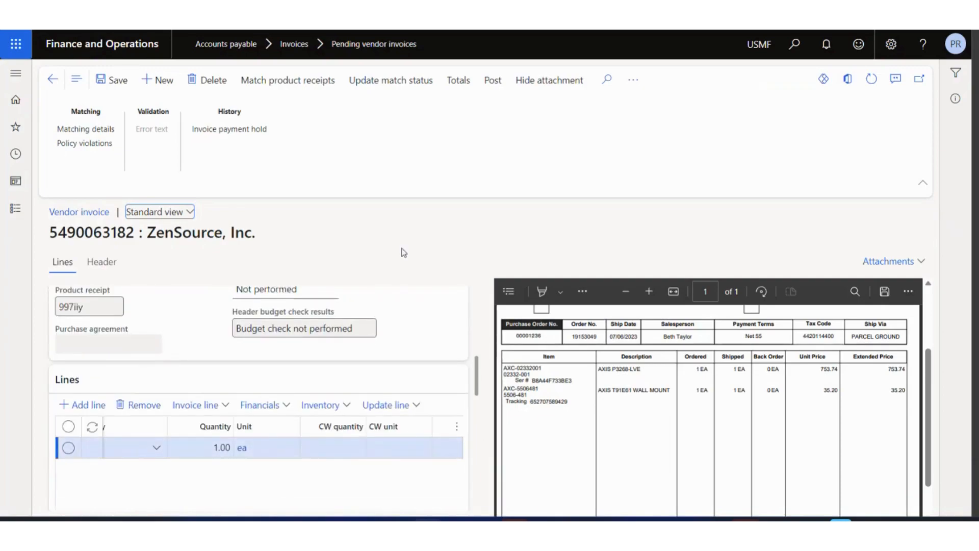
{"action": "left_click", "coordinate": [401, 82]}
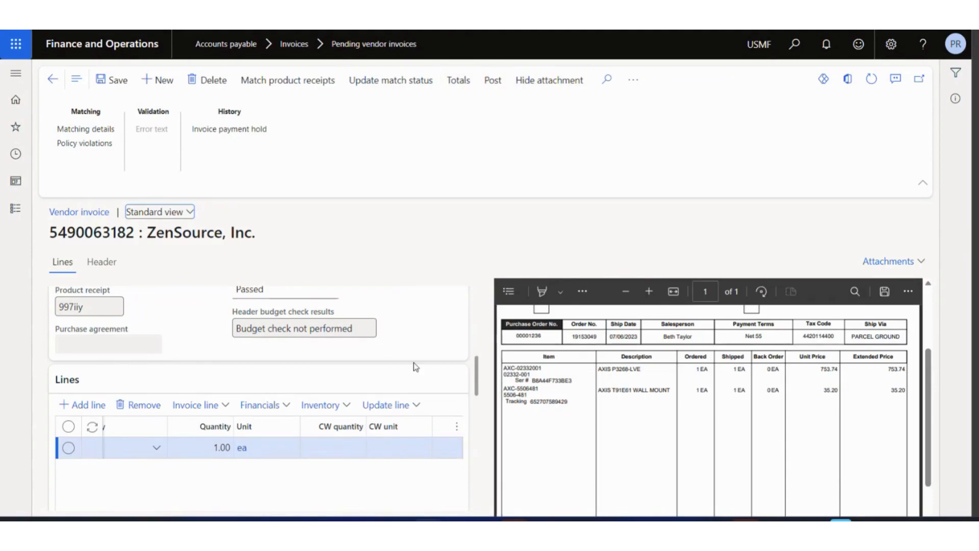
{"action": "scroll", "coordinate": [416, 368], "scroll_direction": "up", "scroll_amount": 1}
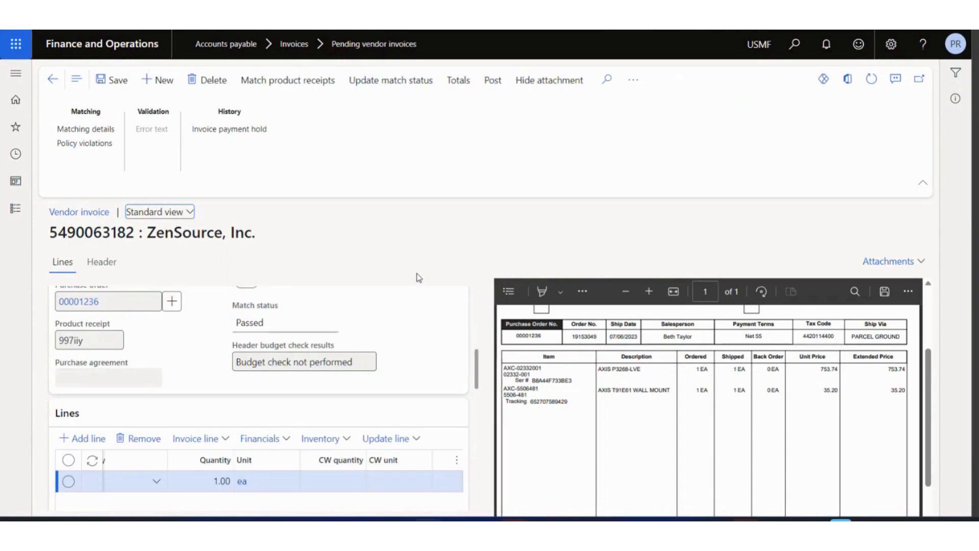
- Submit the ZenSource vendor invoice to the vendor invoice workflow with the comment "approve"
{"action": "left_click", "coordinate": [634, 88]}
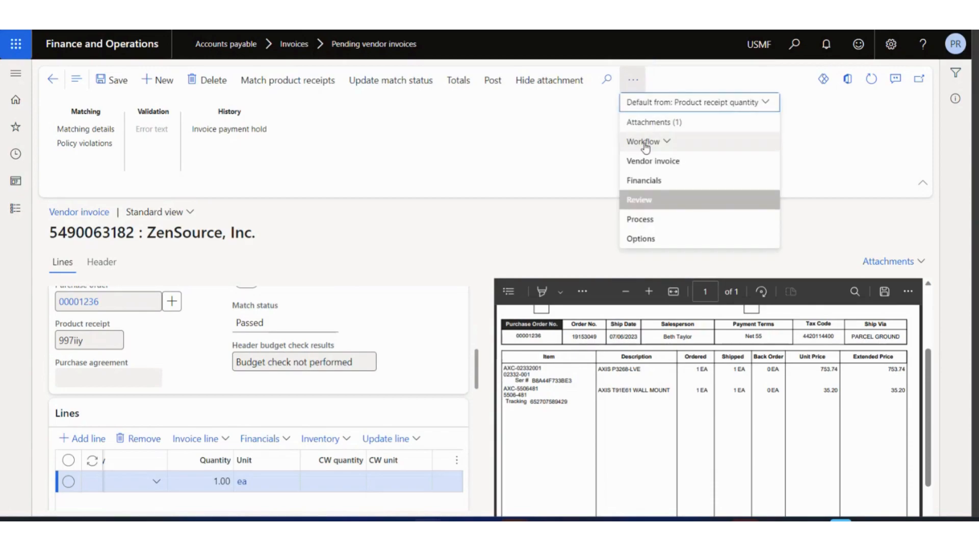
{"action": "left_click", "coordinate": [645, 146]}
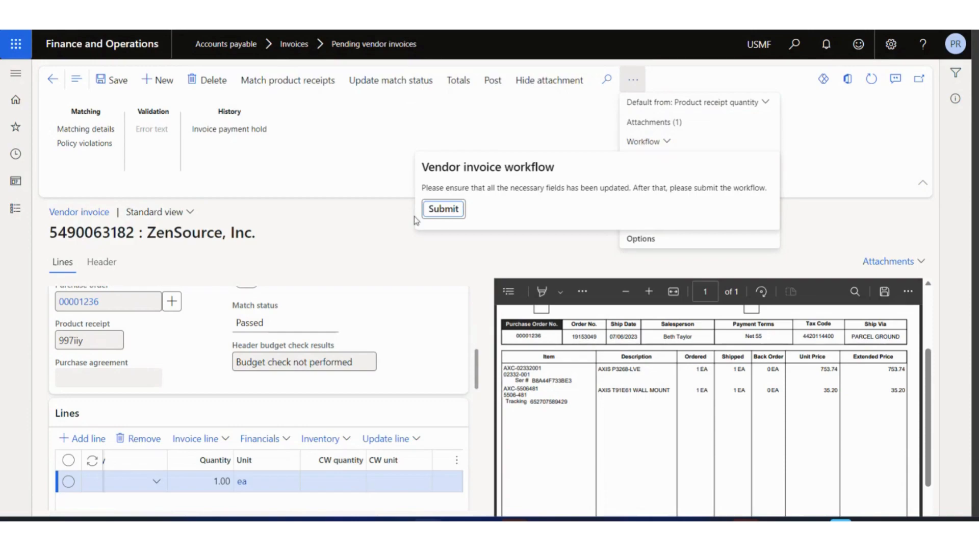
{"action": "left_click", "coordinate": [444, 212]}
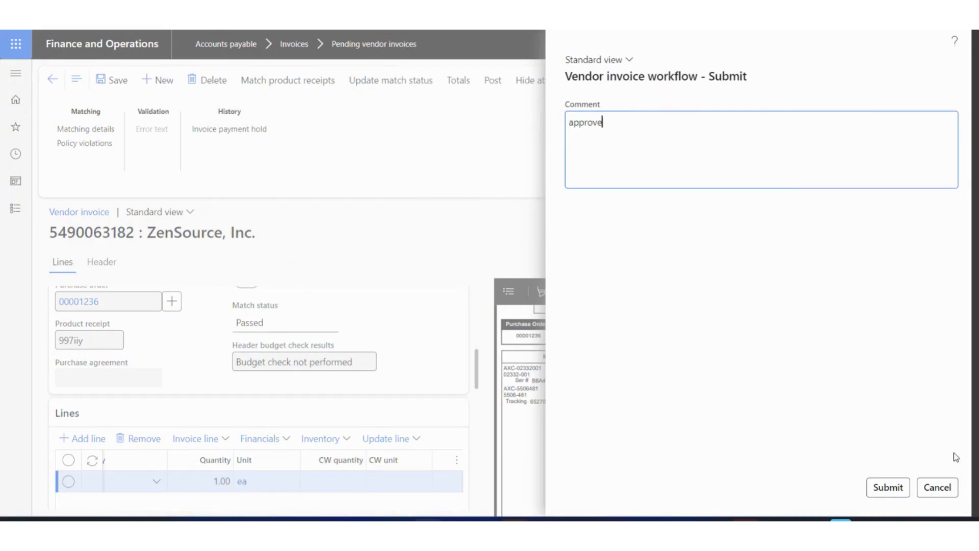
{"action": "left_click", "coordinate": [886, 491]}
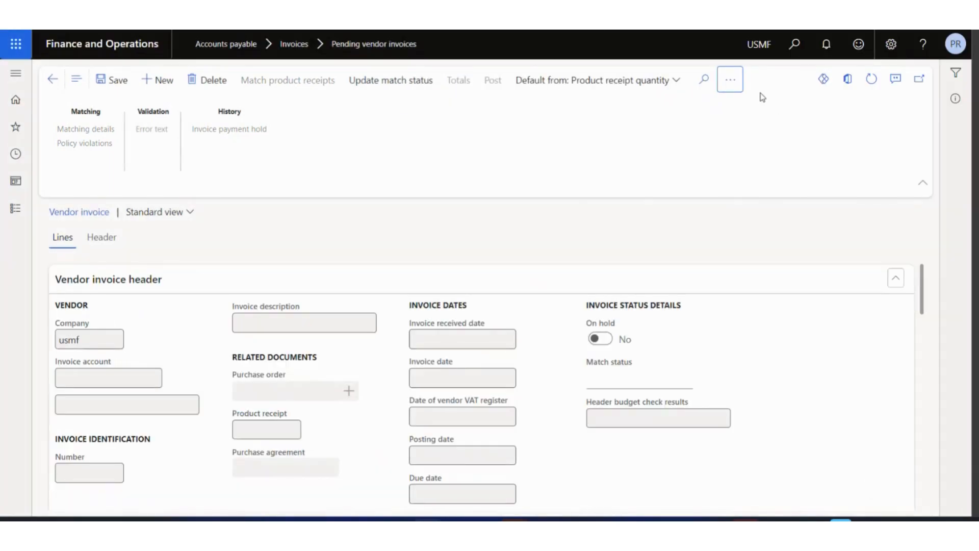
{"action": "left_click", "coordinate": [733, 82]}
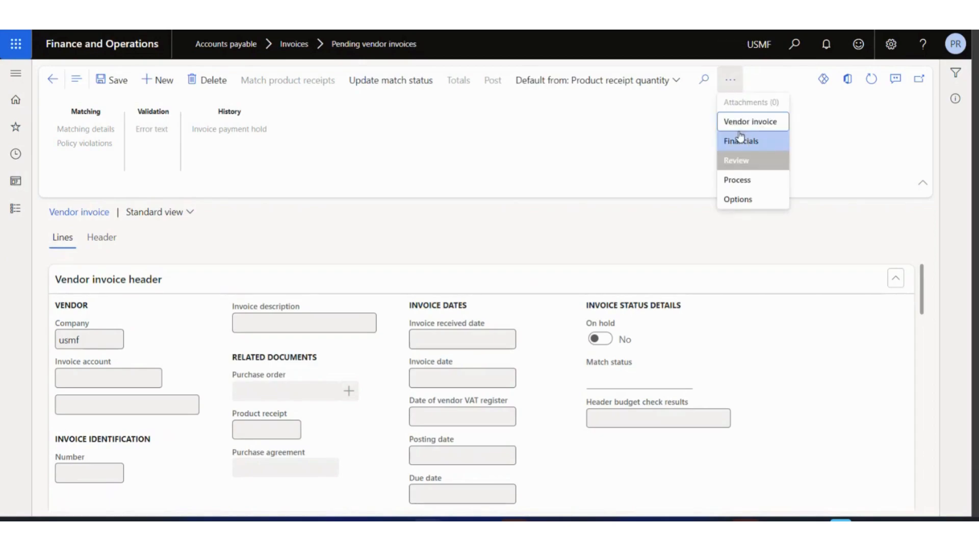
{"action": "left_click", "coordinate": [549, 153]}
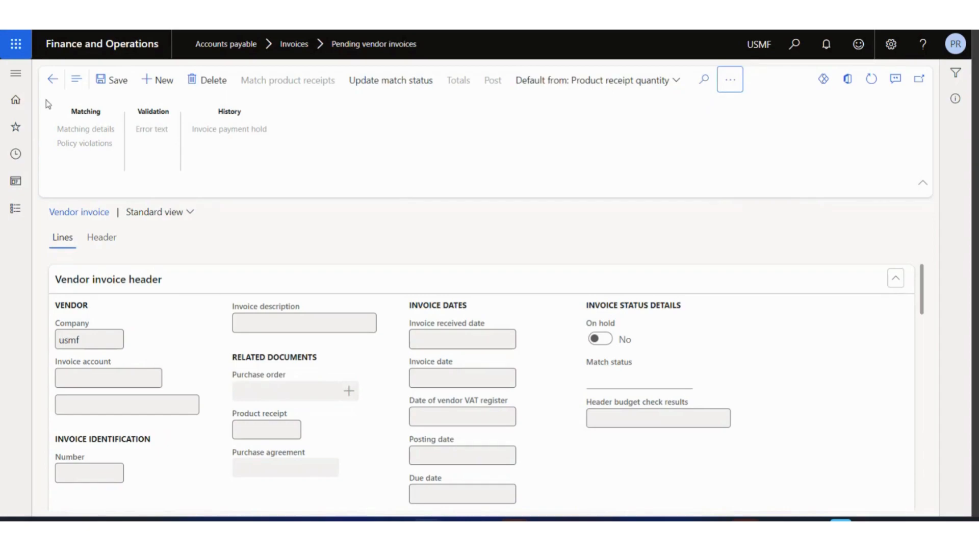
- Reopen the ZenSource invoice from the pending vendor invoices and check its refreshed workflow history for the assigned approver
{"action": "left_click", "coordinate": [51, 80]}
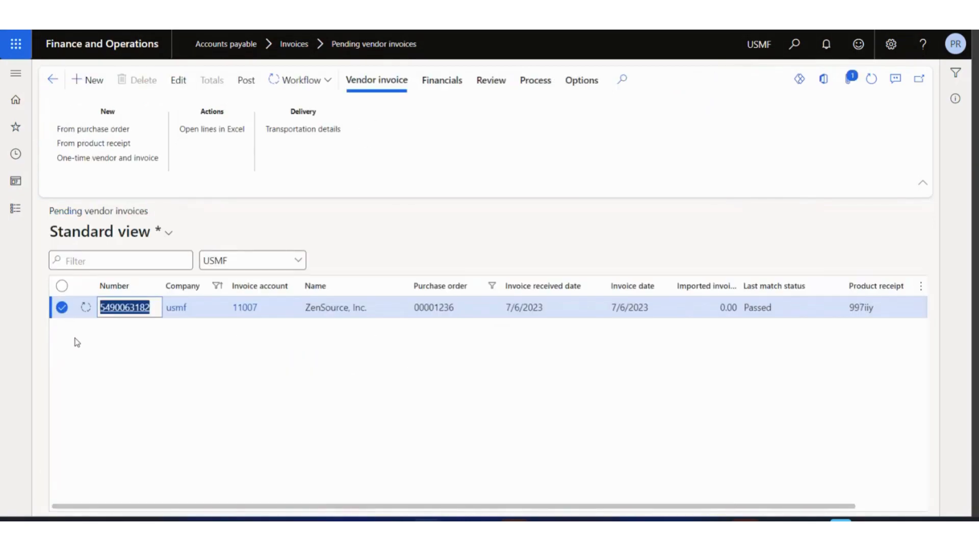
{"action": "left_click", "coordinate": [116, 309]}
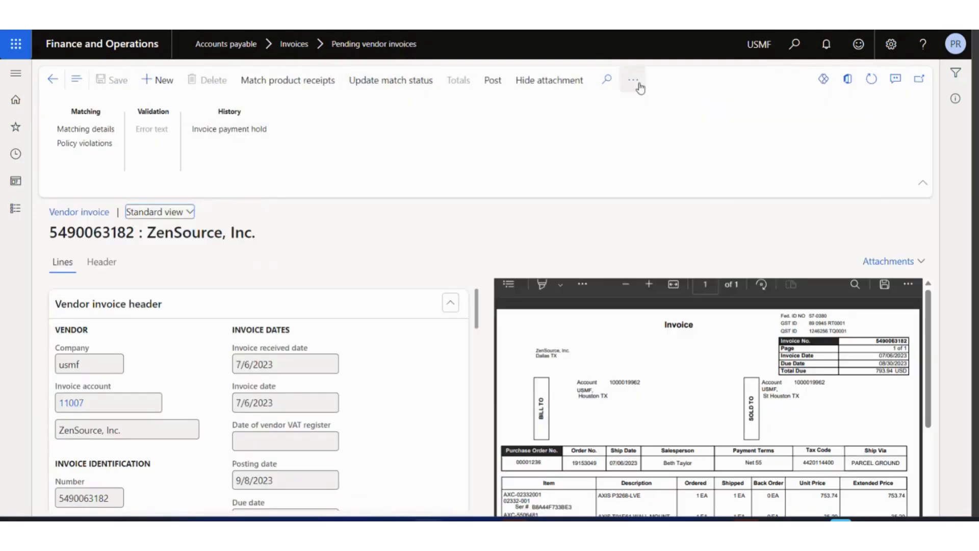
{"action": "left_click", "coordinate": [633, 82]}
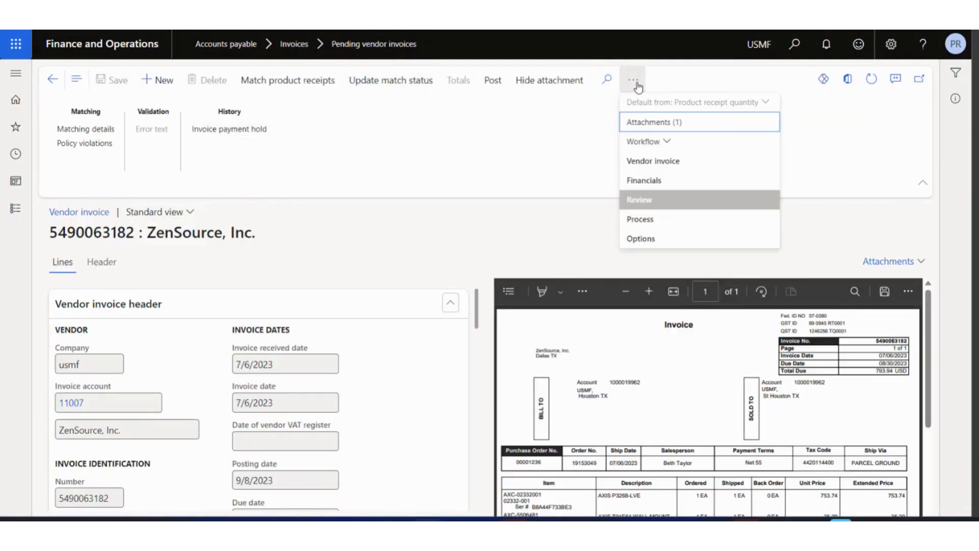
{"action": "left_click", "coordinate": [666, 143]}
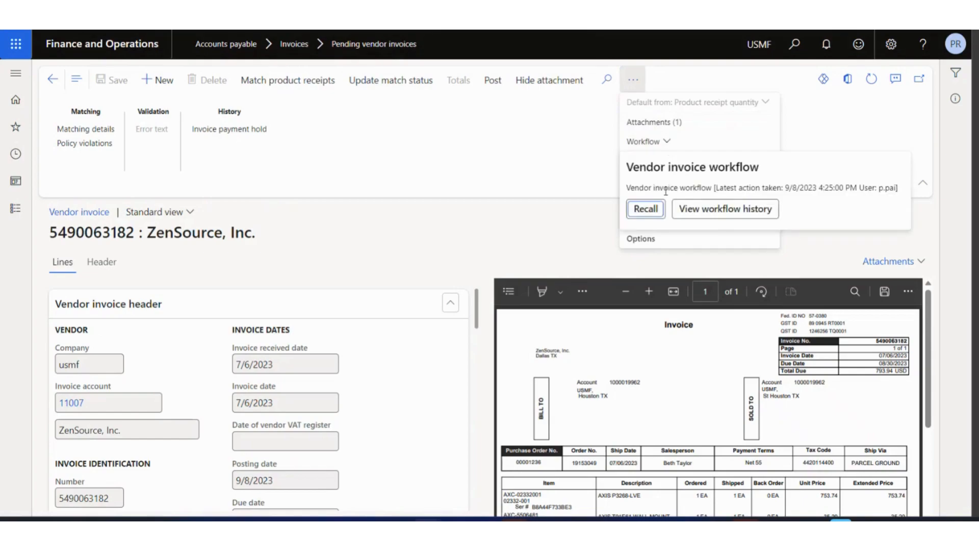
{"action": "left_click", "coordinate": [725, 218]}
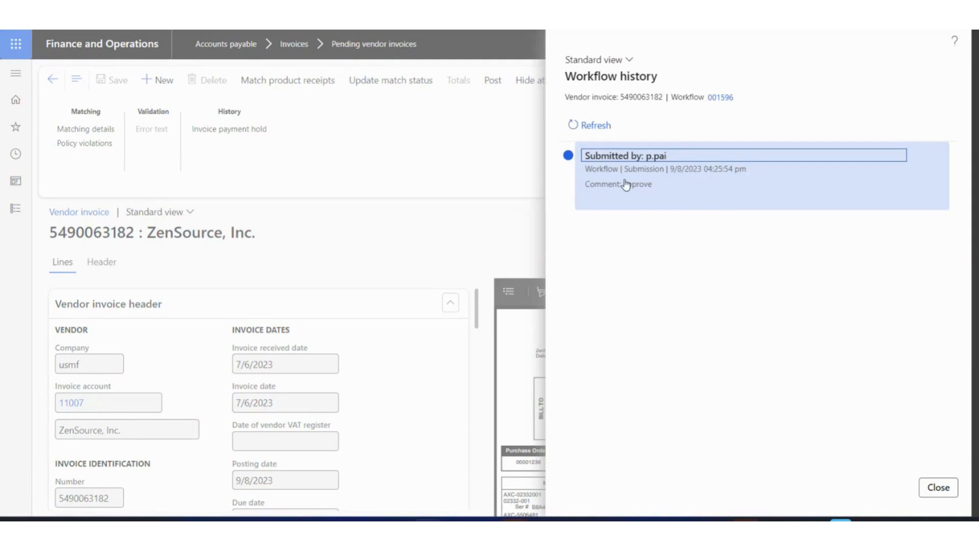
{"action": "left_click", "coordinate": [595, 131]}
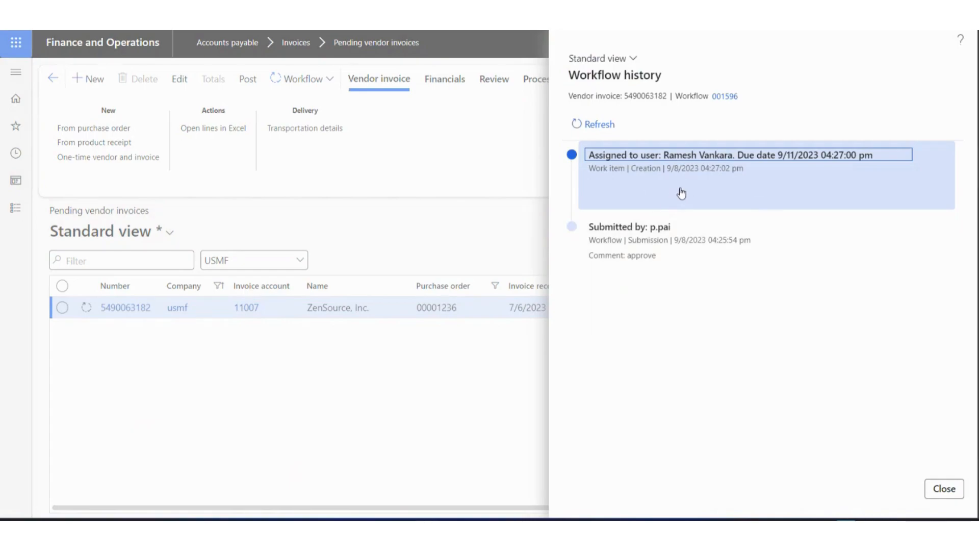
{"action": "left_click", "coordinate": [944, 490]}
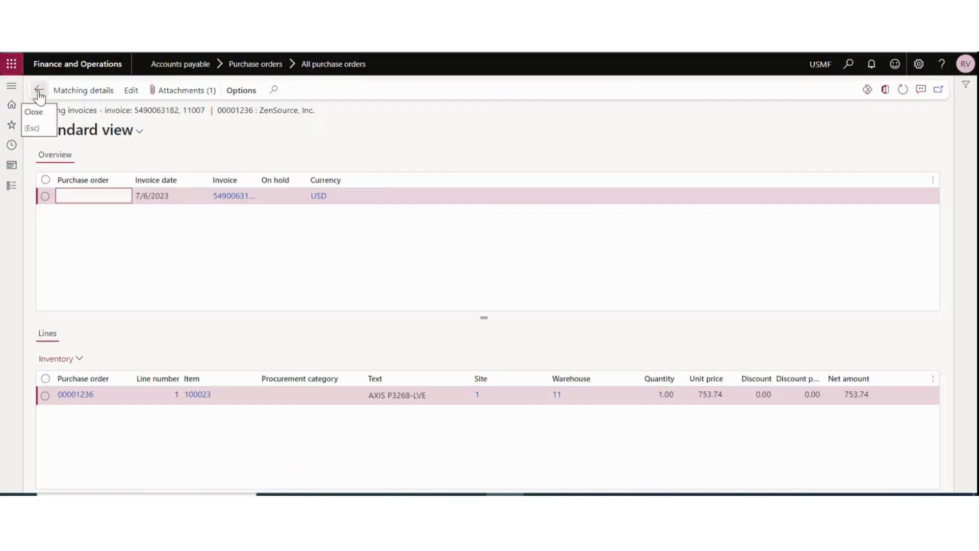
- As the assigned approver, open the pending ZenSource invoice for editing, approve it with the comment "Approved" and check the workflow history
{"action": "left_click", "coordinate": [240, 93]}
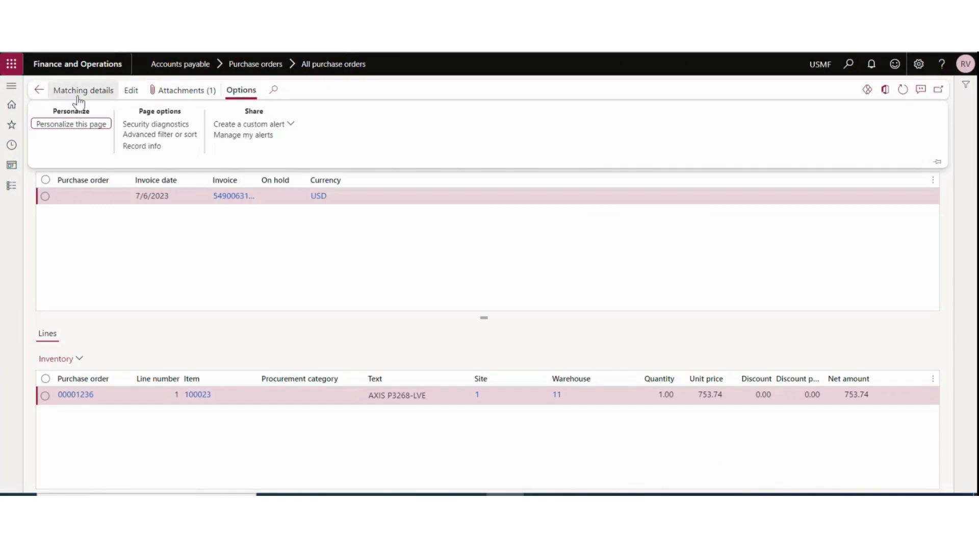
{"action": "left_click", "coordinate": [128, 92]}
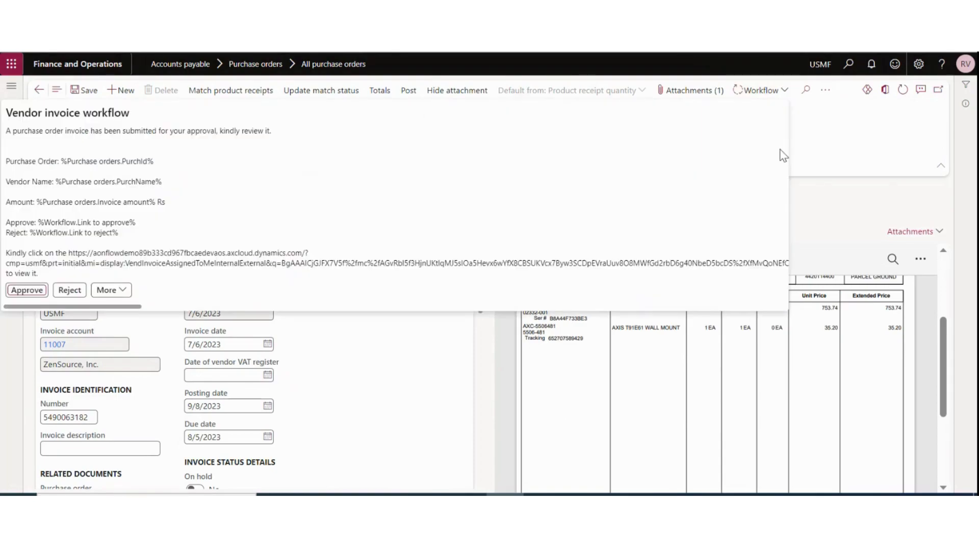
{"action": "left_click", "coordinate": [28, 289]}
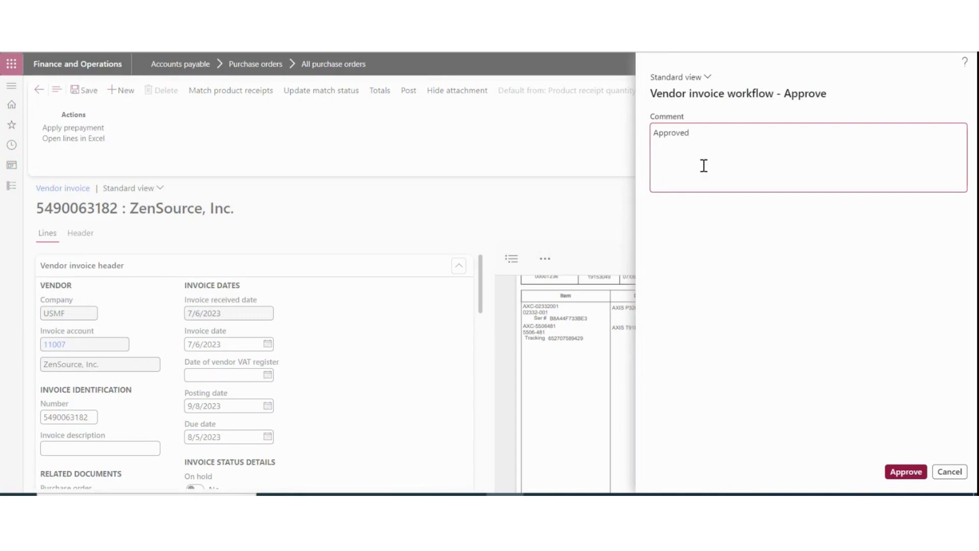
{"action": "left_click", "coordinate": [914, 469]}
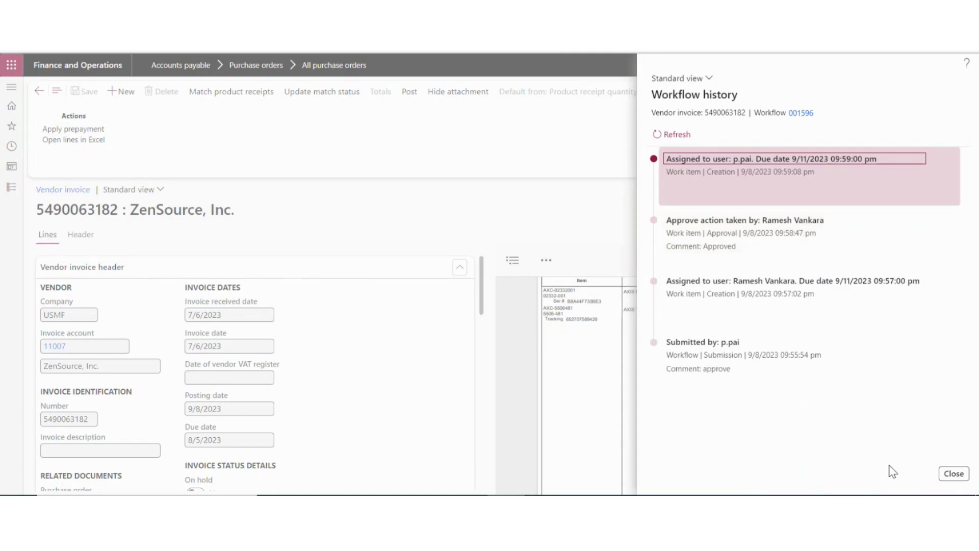
{"action": "left_click", "coordinate": [952, 473]}
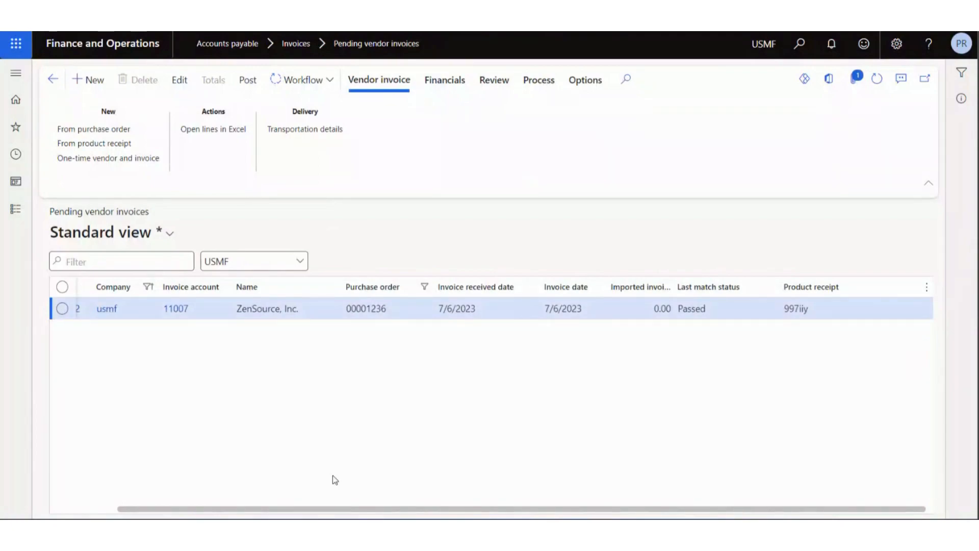
- As the second approver, open the ZenSource invoice from the pending vendor invoices and approve its workflow with the comment "approved"
{"action": "left_click", "coordinate": [115, 310]}
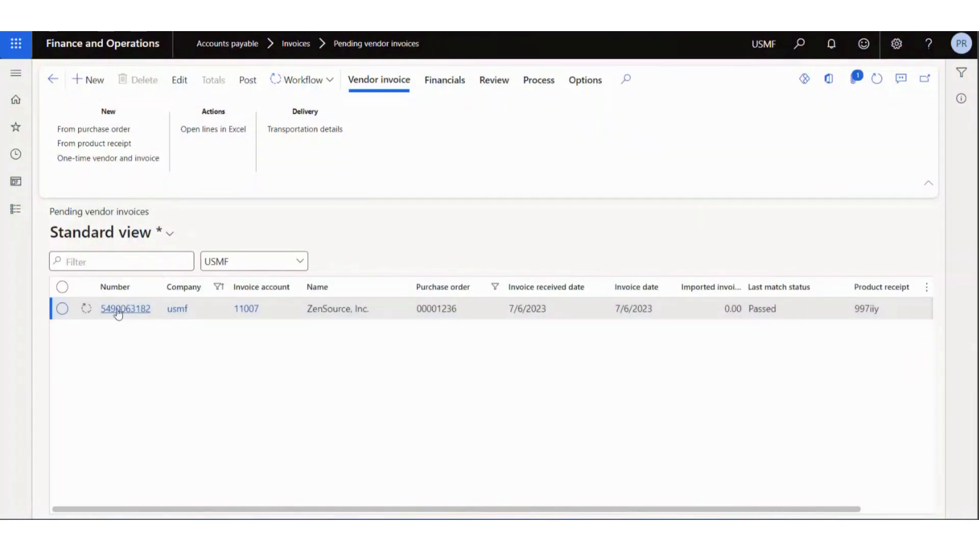
{"action": "left_click", "coordinate": [130, 314]}
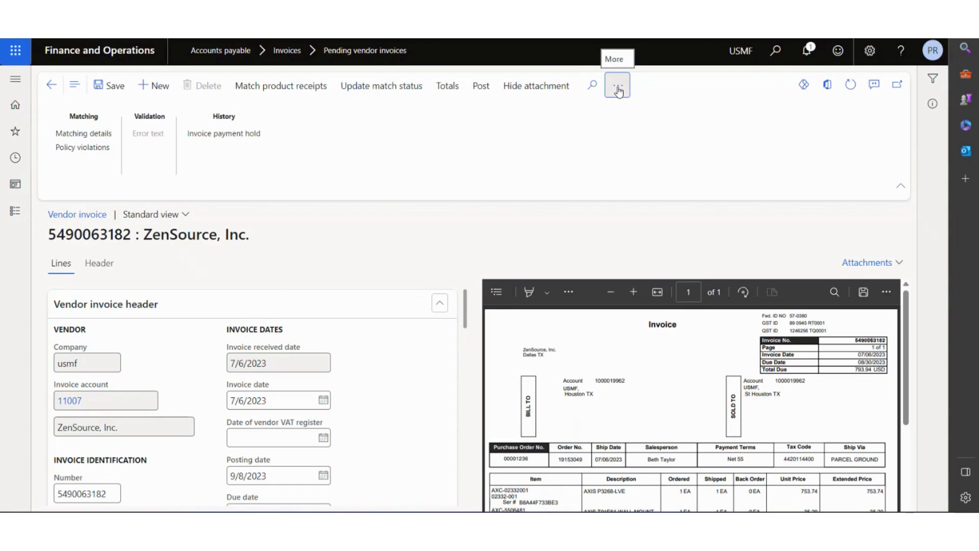
{"action": "left_click", "coordinate": [618, 90]}
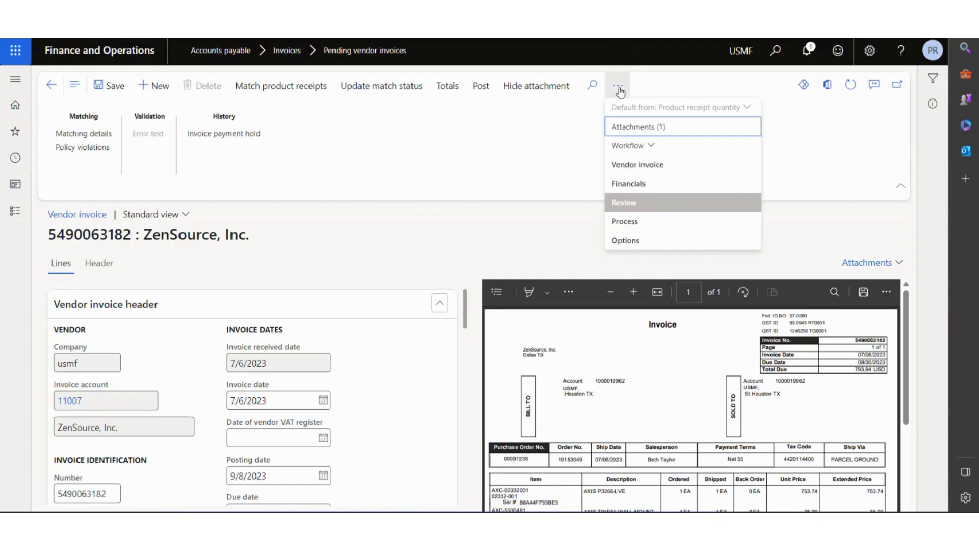
{"action": "left_click", "coordinate": [651, 146]}
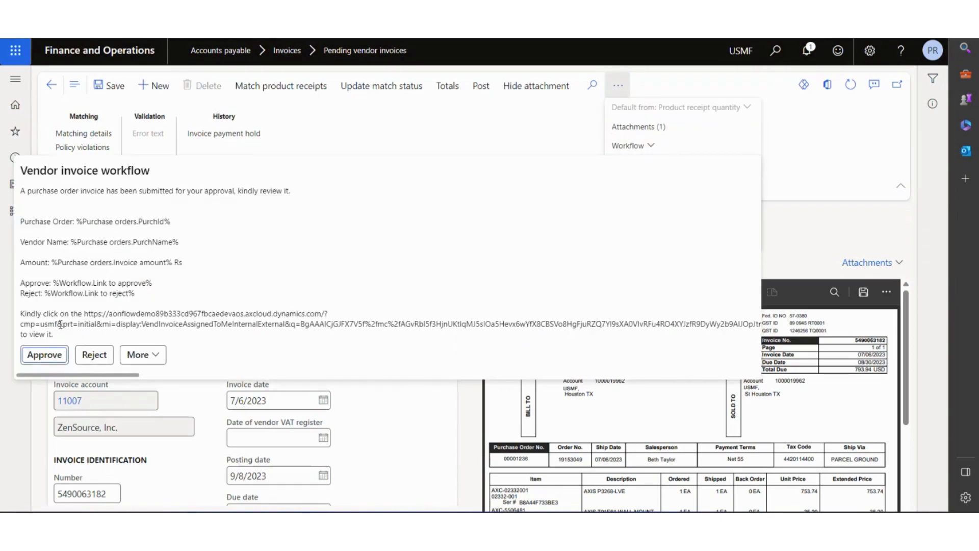
{"action": "left_click", "coordinate": [44, 356]}
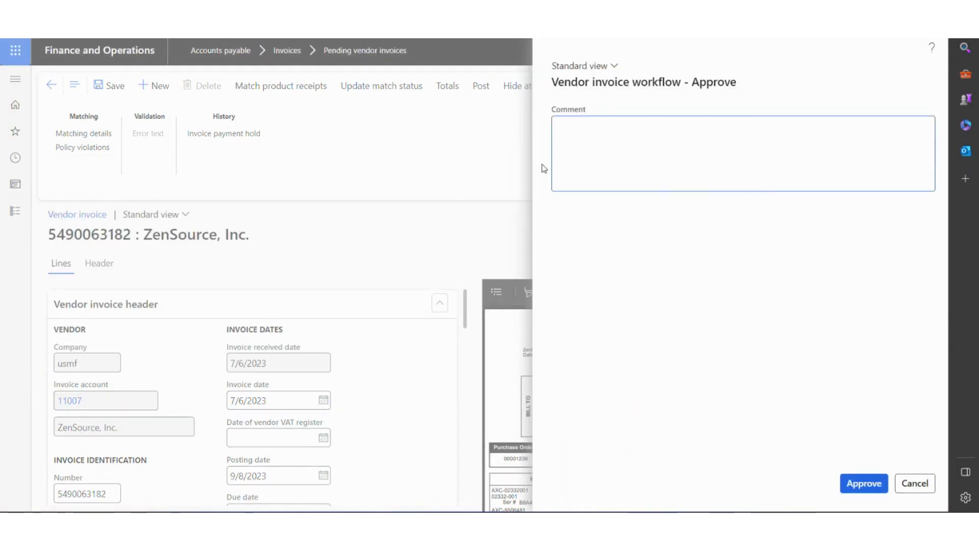
{"action": "type", "text": "approved"}
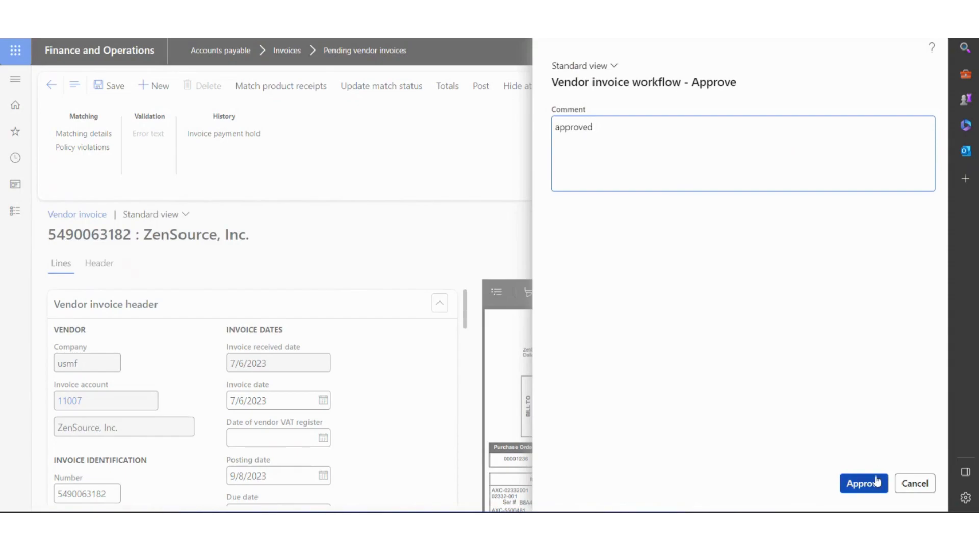
{"action": "left_click", "coordinate": [872, 489]}
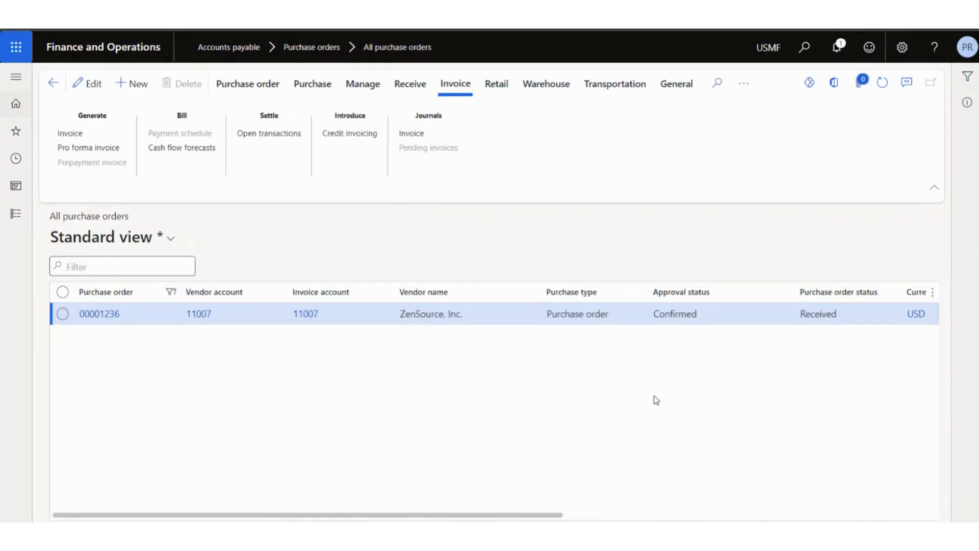
- Refresh the ZenSource purchase order and review the overview and lines of its posted invoice in the invoice journal
{"action": "left_click", "coordinate": [887, 91]}
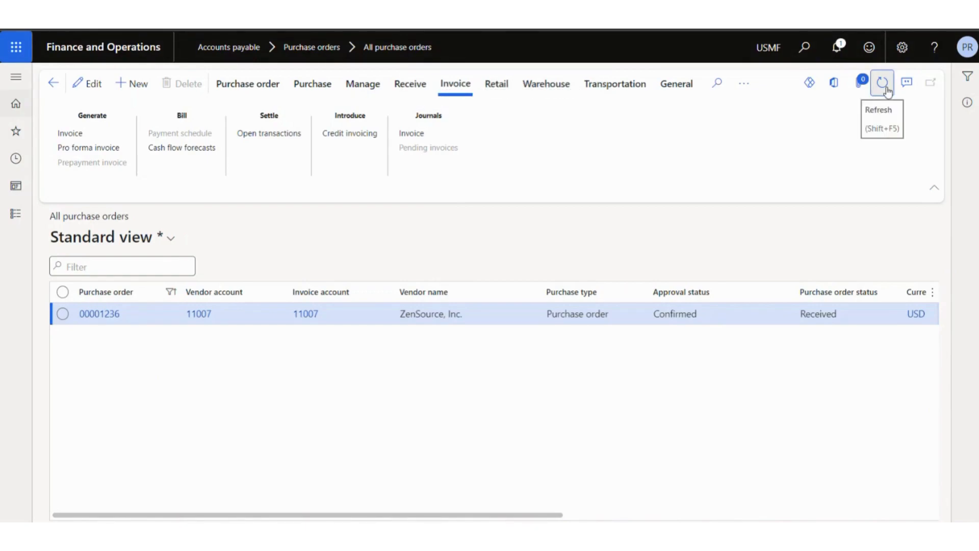
{"action": "left_click", "coordinate": [413, 132]}
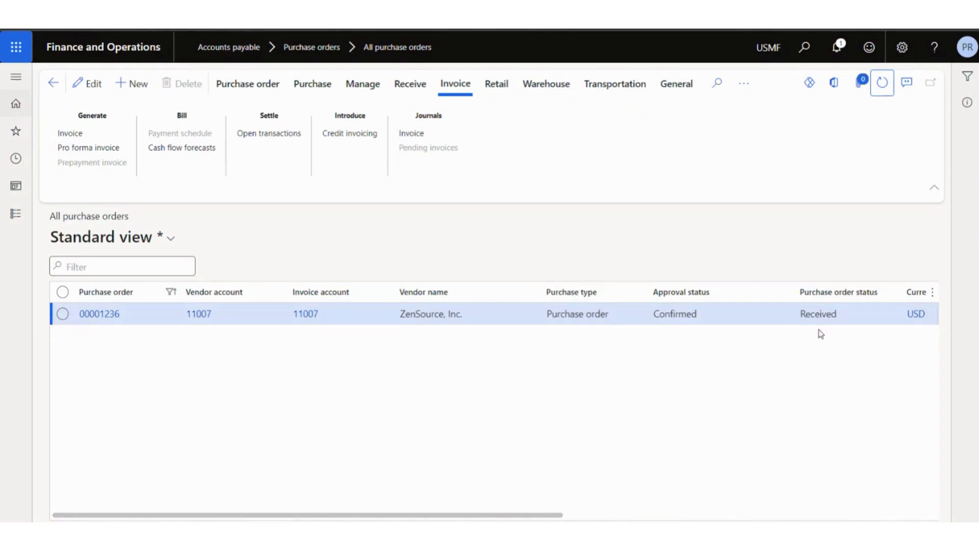
{"action": "left_click", "coordinate": [418, 140]}
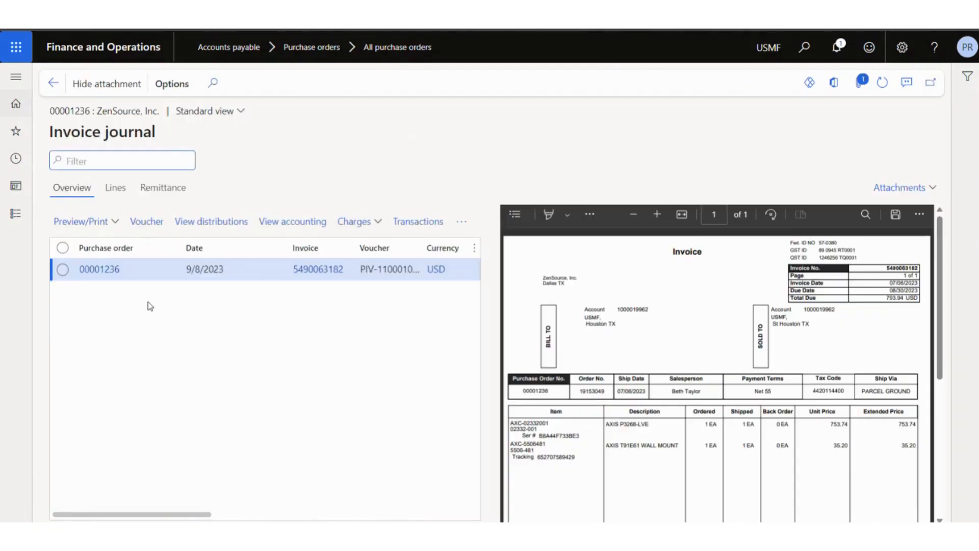
{"action": "left_click", "coordinate": [115, 188]}
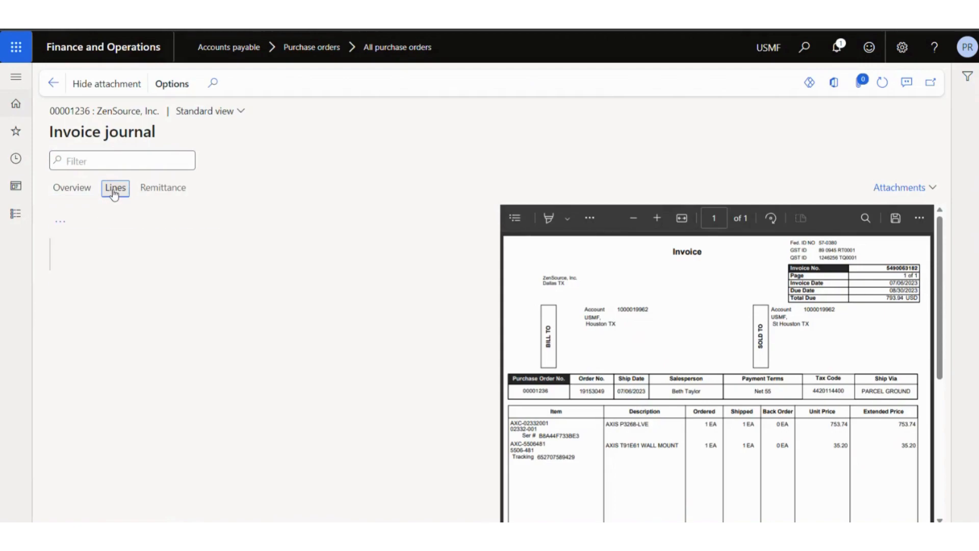
{"action": "left_click", "coordinate": [70, 193]}
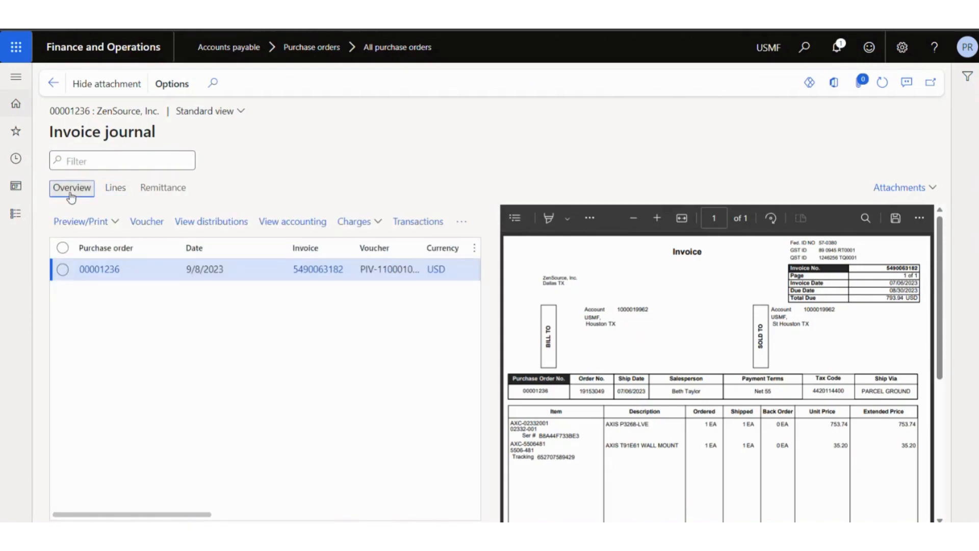
{"action": "left_click", "coordinate": [54, 83]}
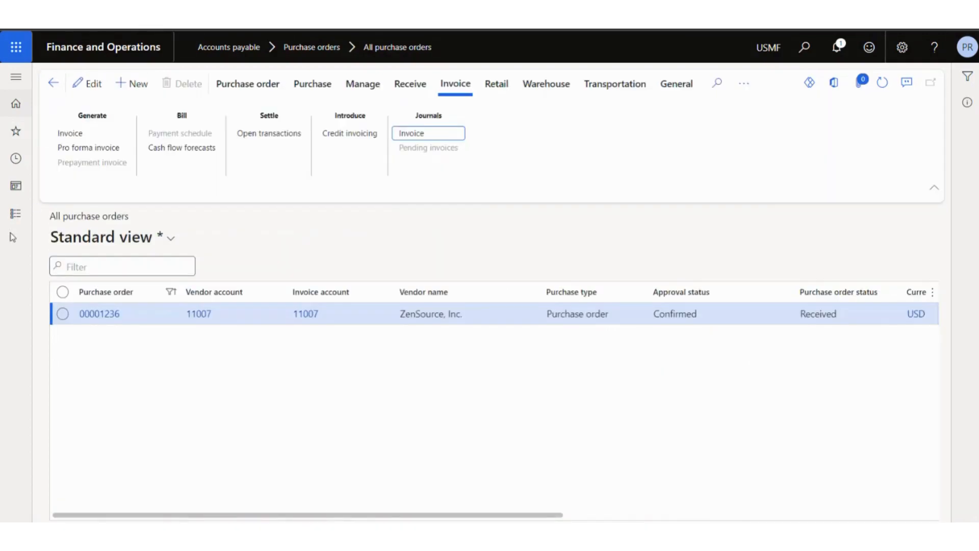
- Leave the purchase orders and look through the Accounts payable module's invoice pages and reports
{"action": "left_click", "coordinate": [53, 82]}
{"action": "left_click", "coordinate": [16, 213]}
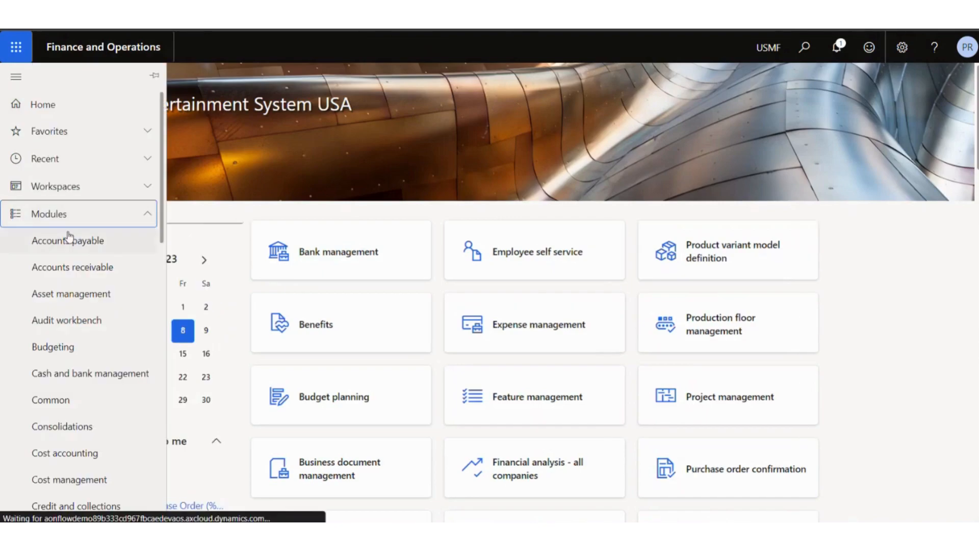
{"action": "left_click", "coordinate": [102, 248]}
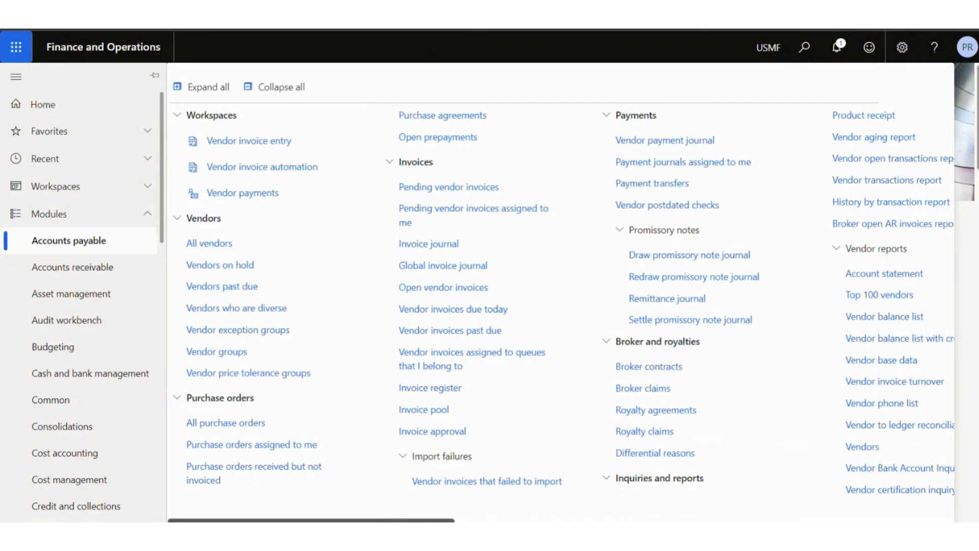
{"action": "scroll", "coordinate": [554, 316], "scroll_direction": "right", "scroll_amount": 5}
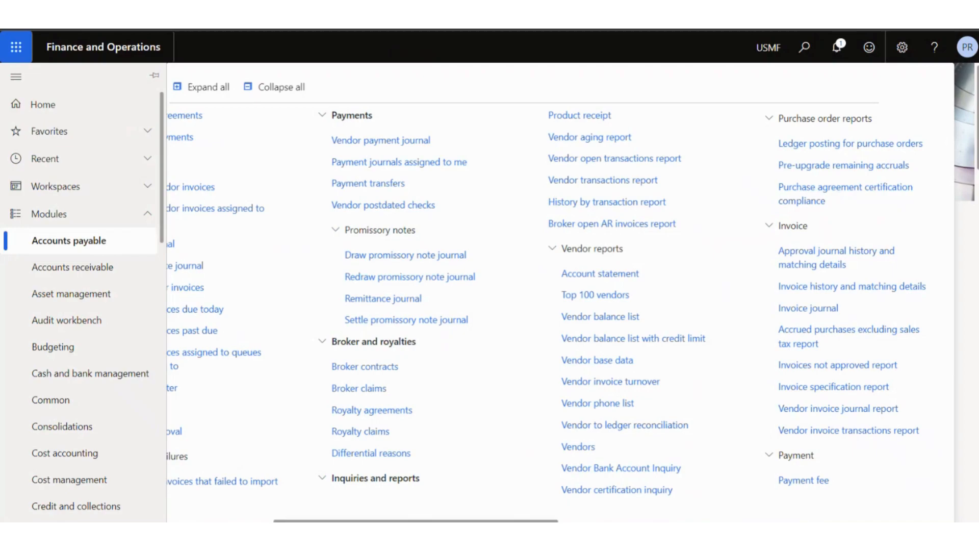
{"action": "left_click", "coordinate": [453, 470]}
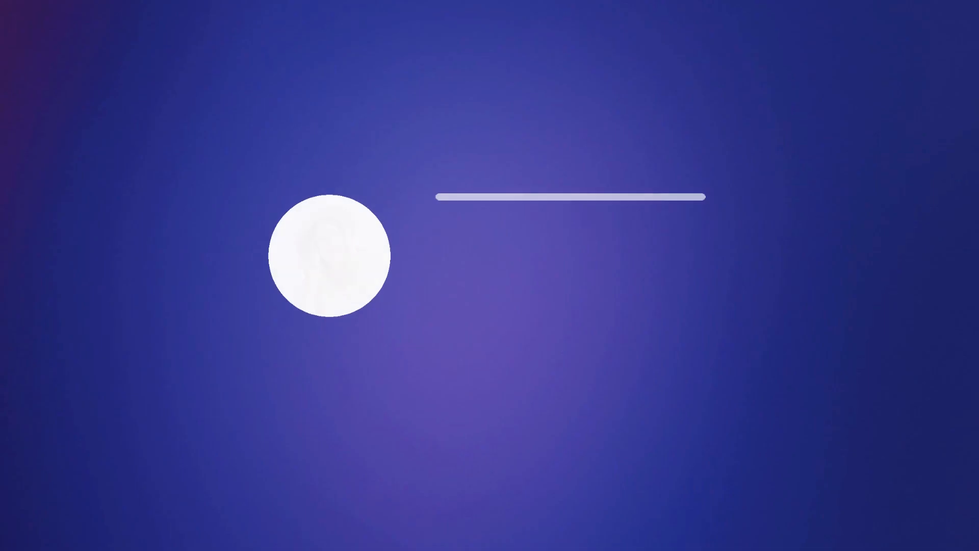